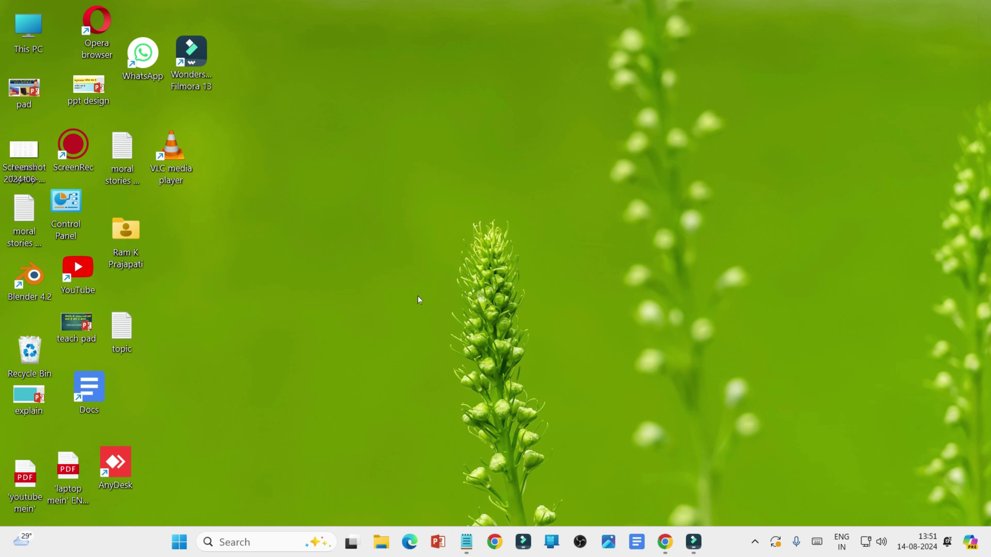
- Open Wondershare Filmora 13 and confirm the project settings at 16:9 widescreen, 3840x2160 (4k UHD), 60 fps
double_click(191, 53)
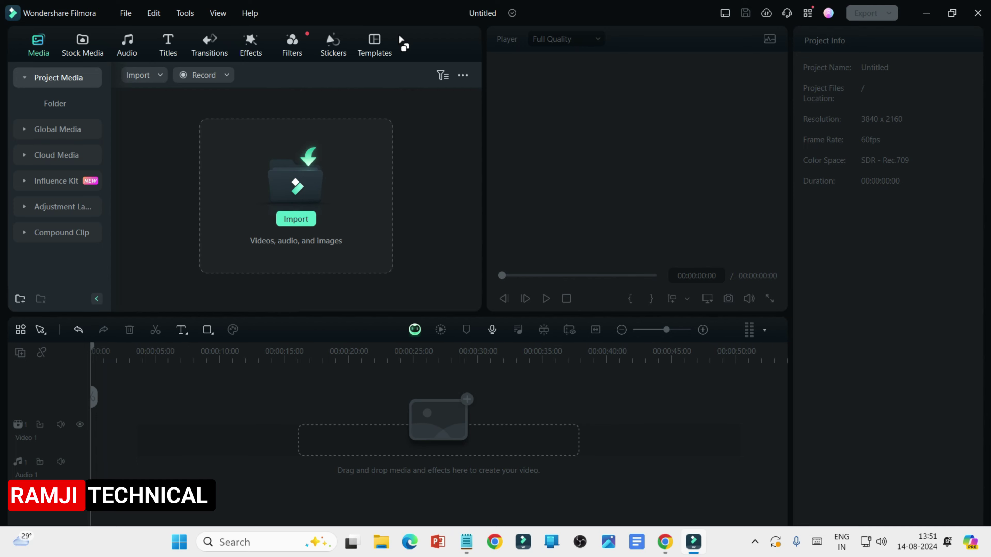
left_click(123, 16)
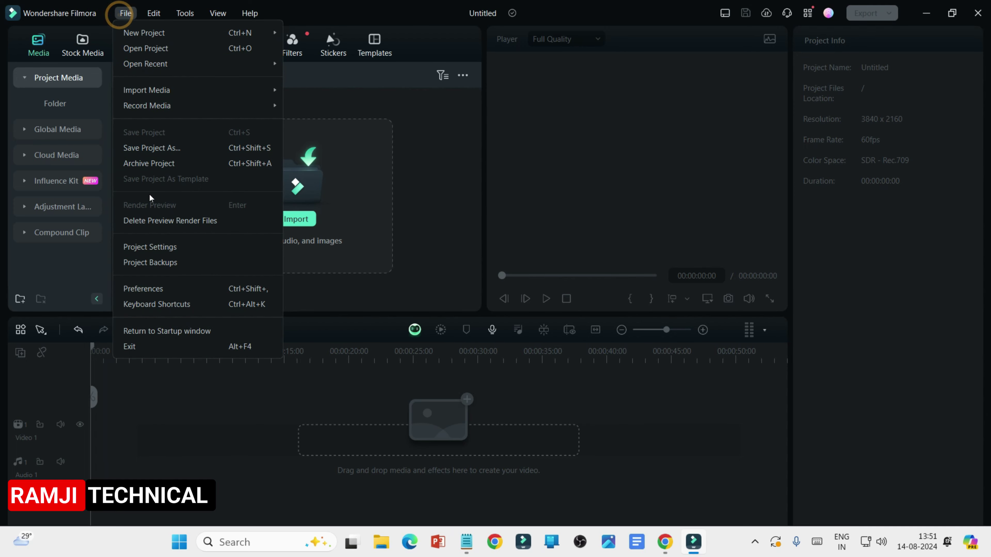
left_click(182, 252)
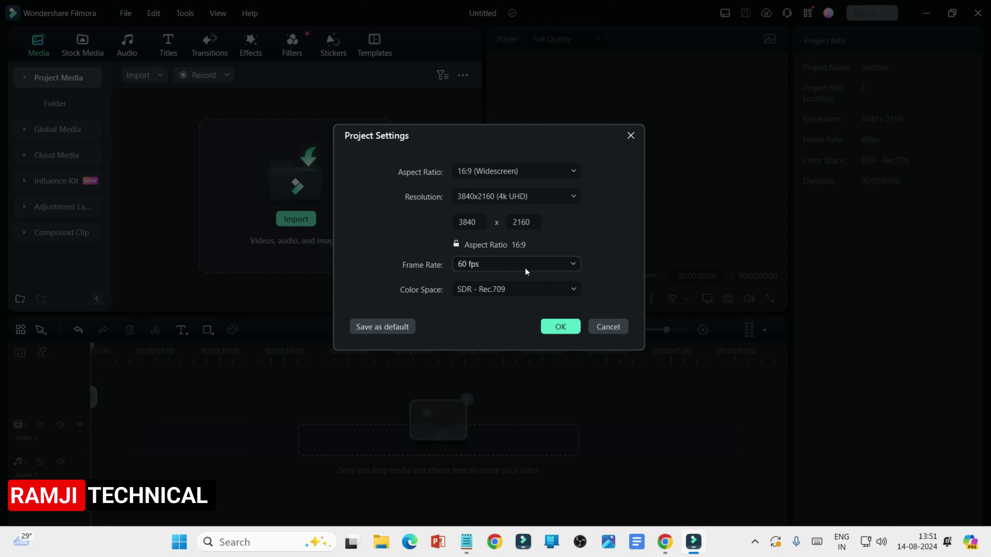
left_click(562, 329)
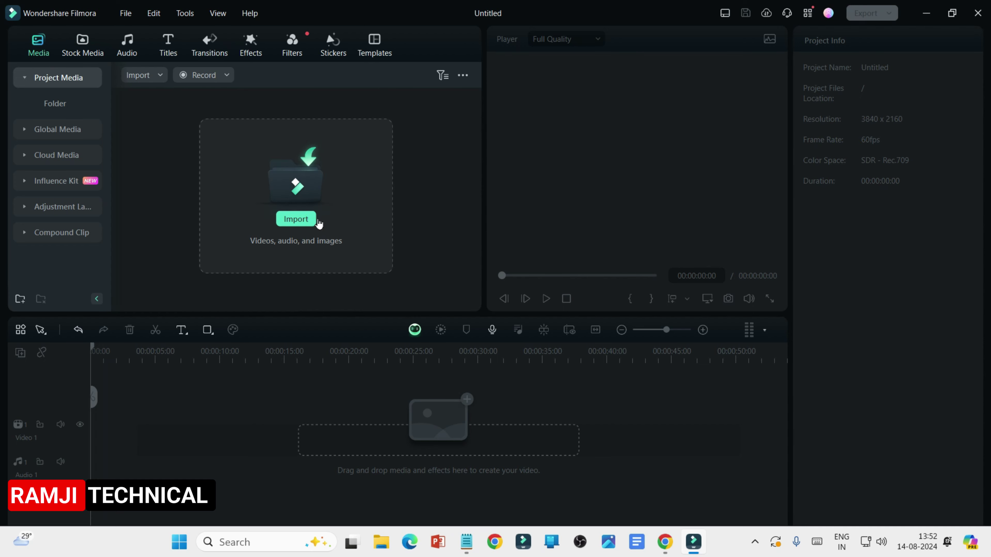
- Import the green-screen video VID_20240623_084335 from the MY photo folder inside A video Gallery
left_click(311, 230)
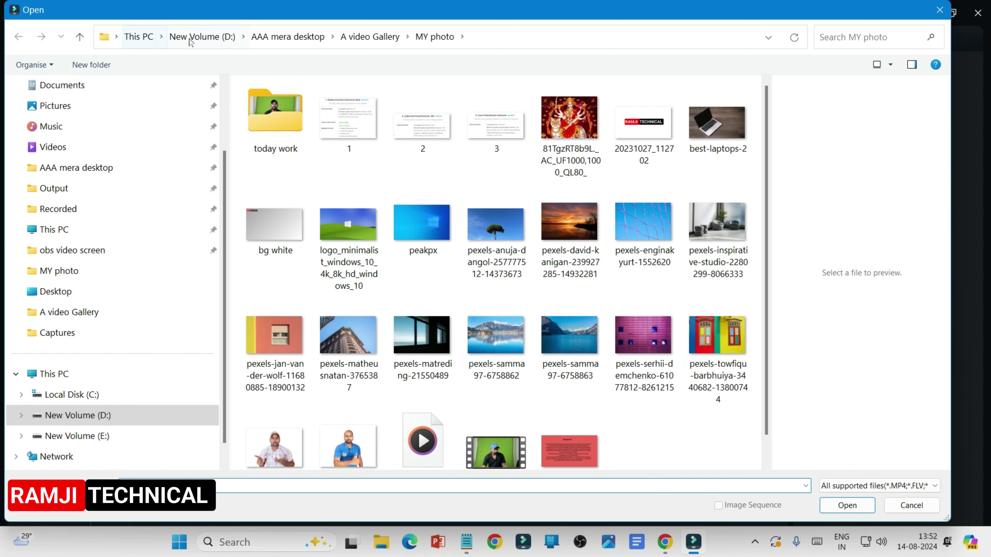
left_click(123, 194)
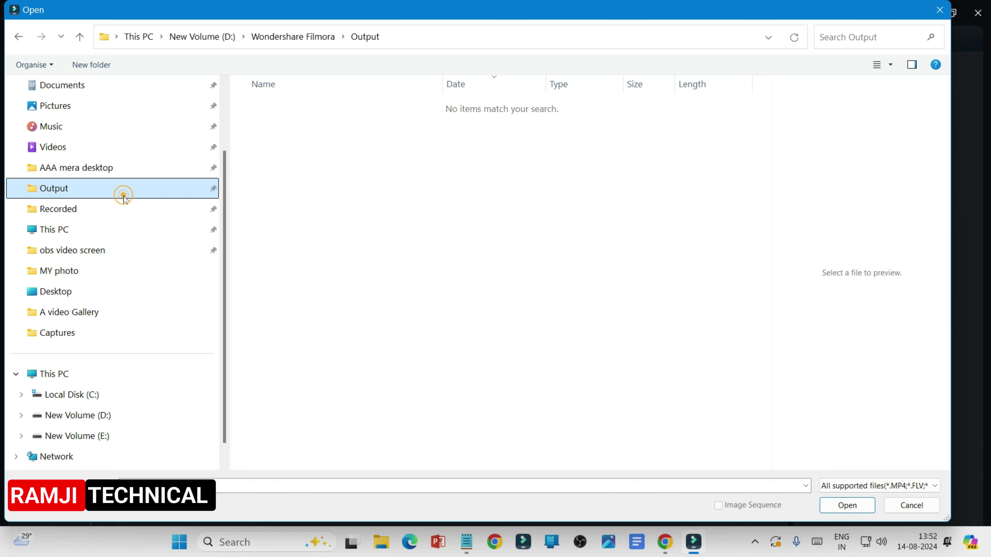
left_click(115, 208)
left_click(111, 249)
left_click(106, 291)
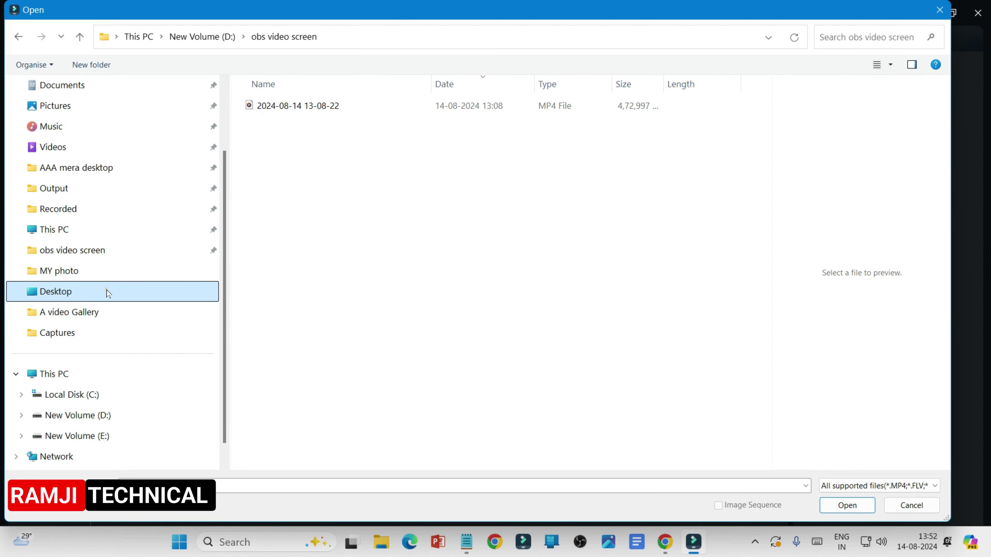
left_click(156, 249)
left_click(154, 316)
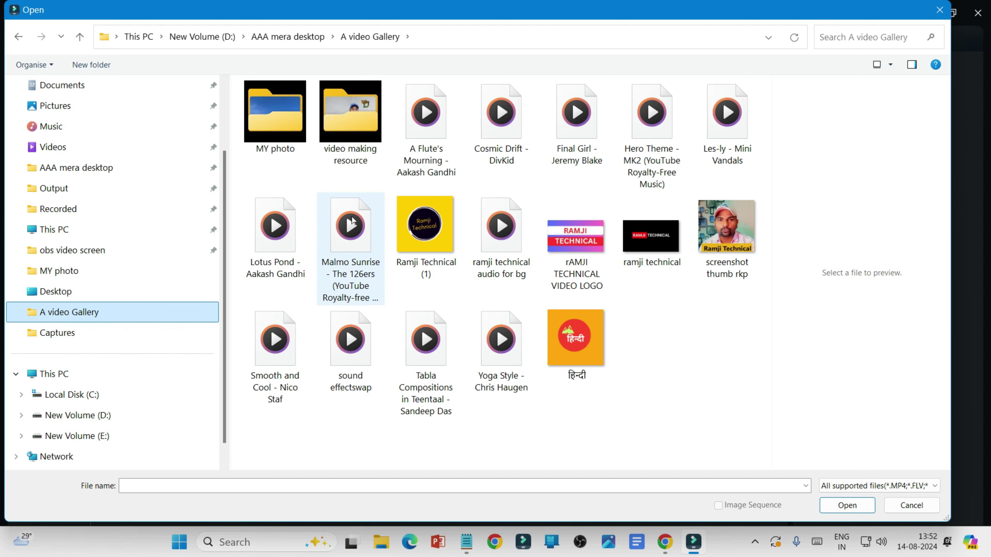
double_click(358, 136)
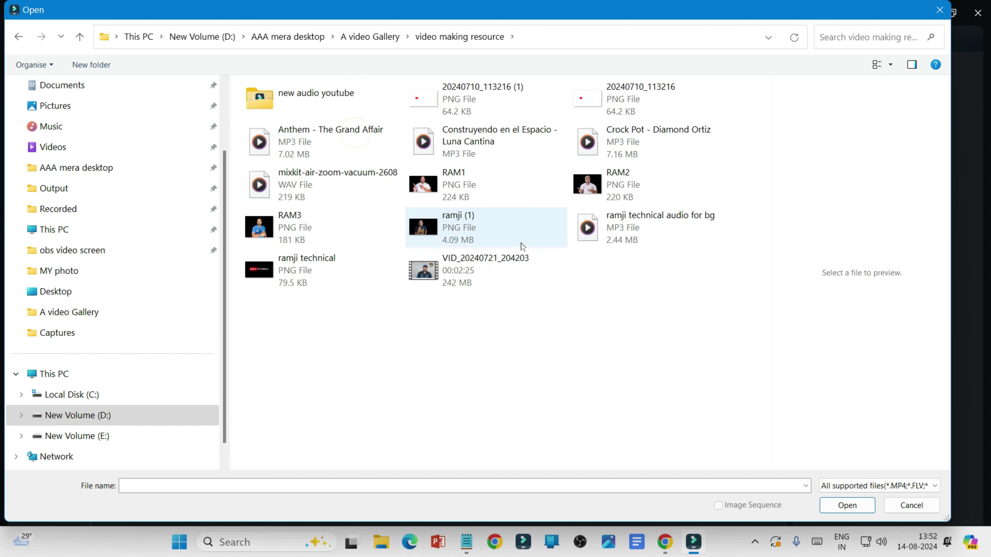
left_click(369, 37)
left_click(285, 119)
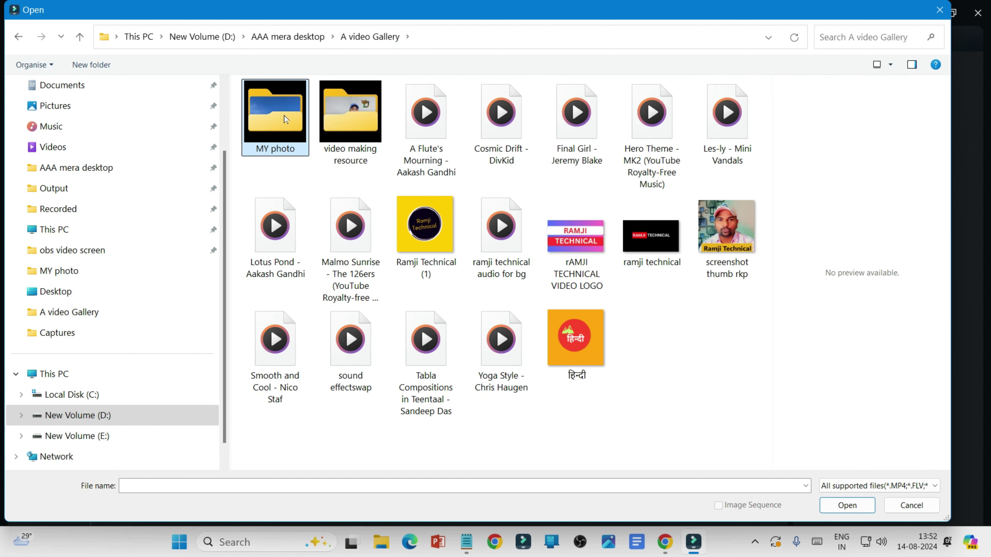
double_click(285, 119)
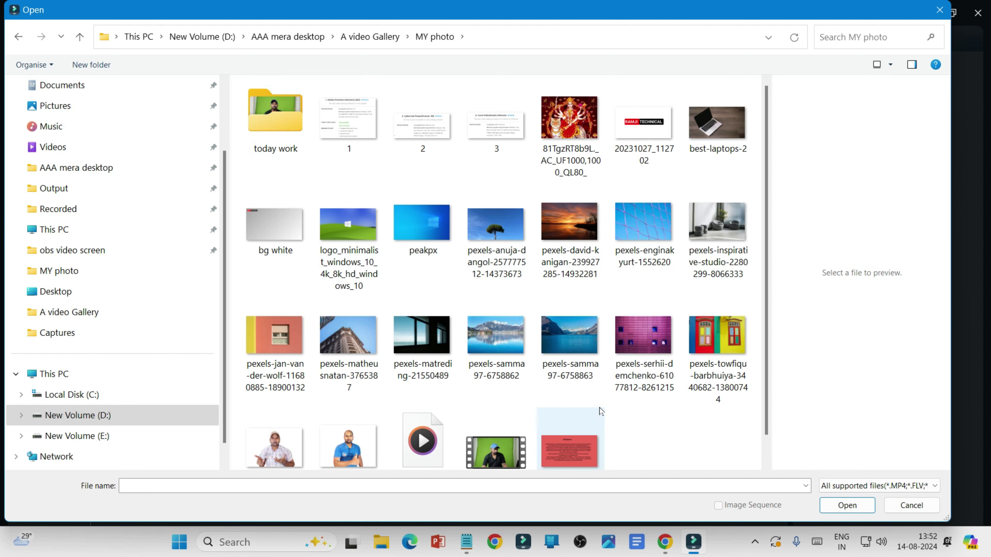
scroll(495, 424, "down", 1)
left_click(495, 424)
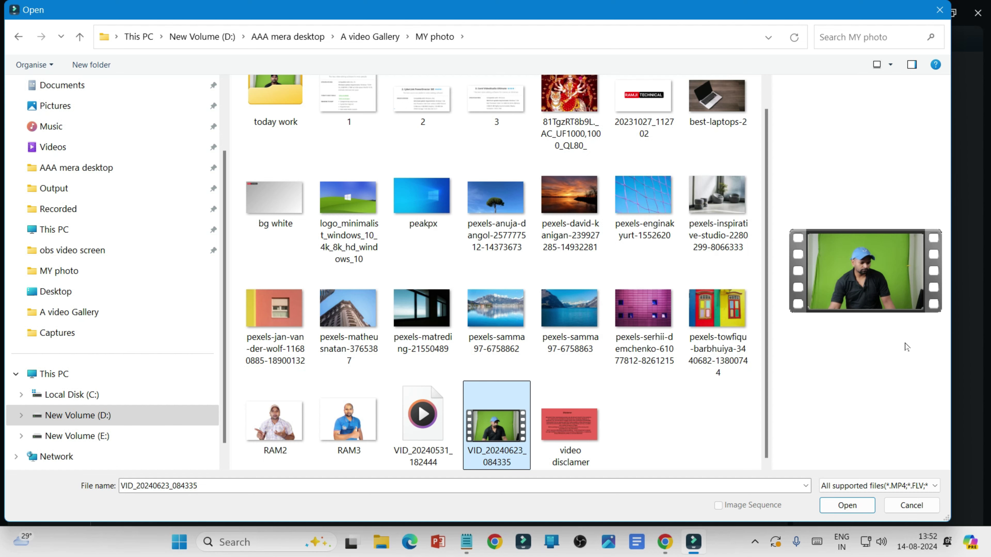
left_click(862, 508)
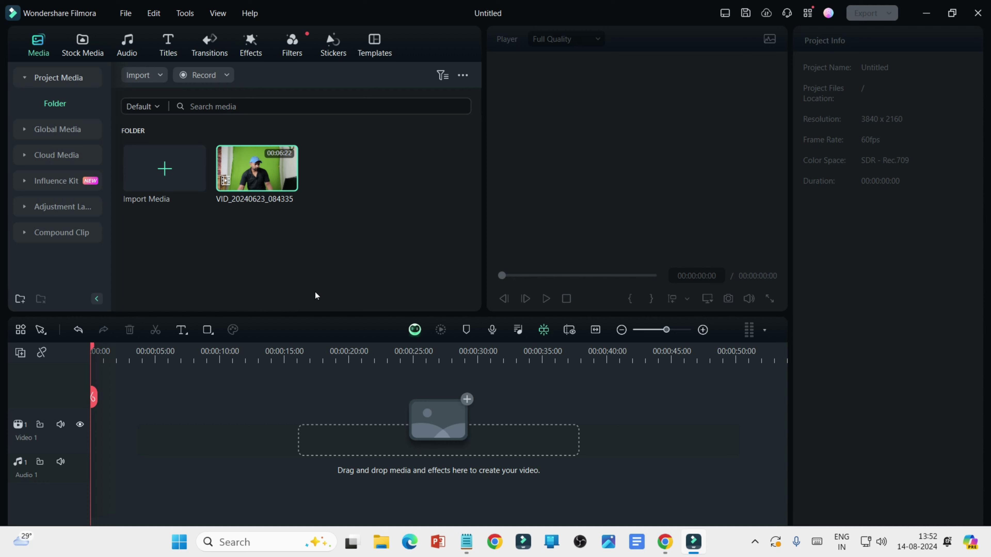
- Look through the stock media's AI Image styles, its AI image downloads and the partner sources for background images
left_click(80, 44)
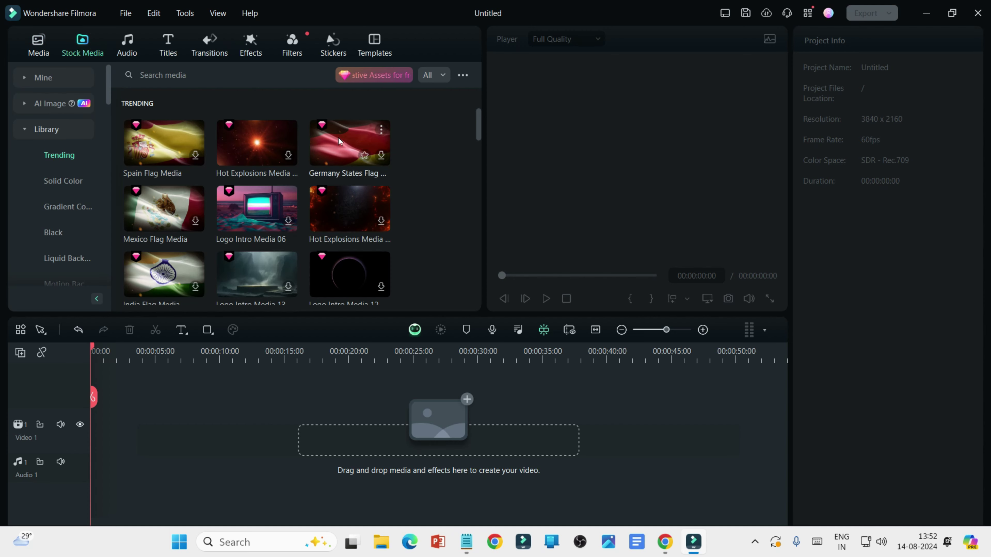
left_click(26, 104)
left_click(251, 249)
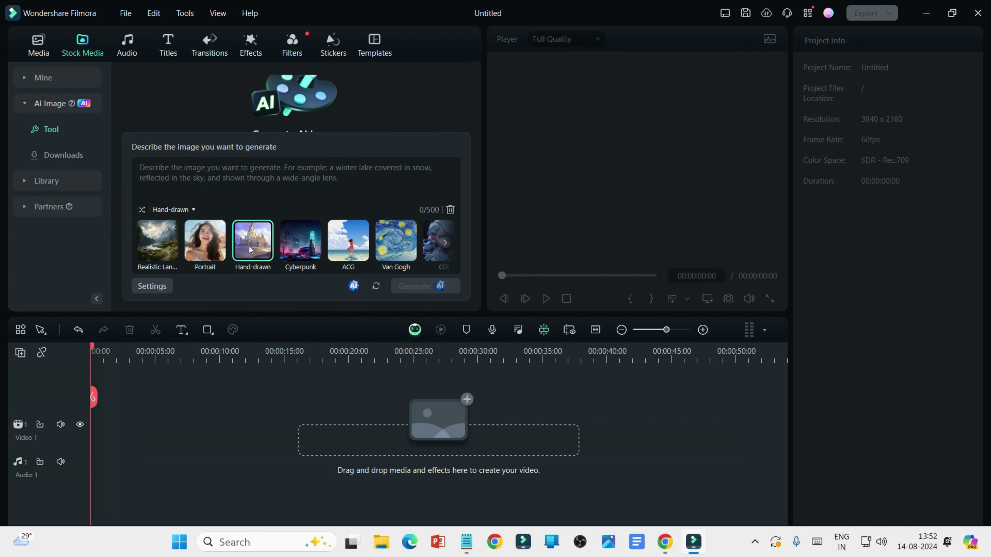
scroll(384, 240, "down", 2)
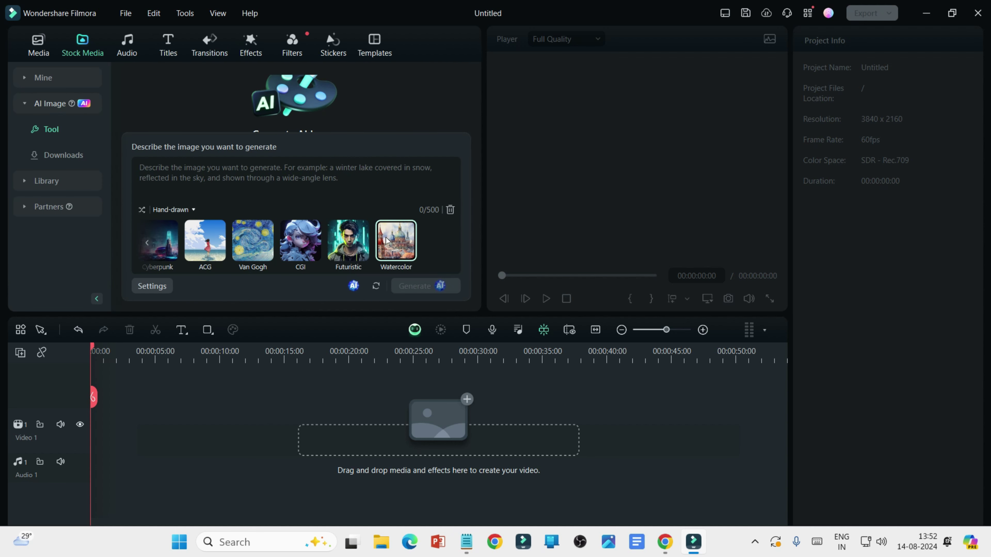
left_click(61, 157)
mouse_move(268, 144)
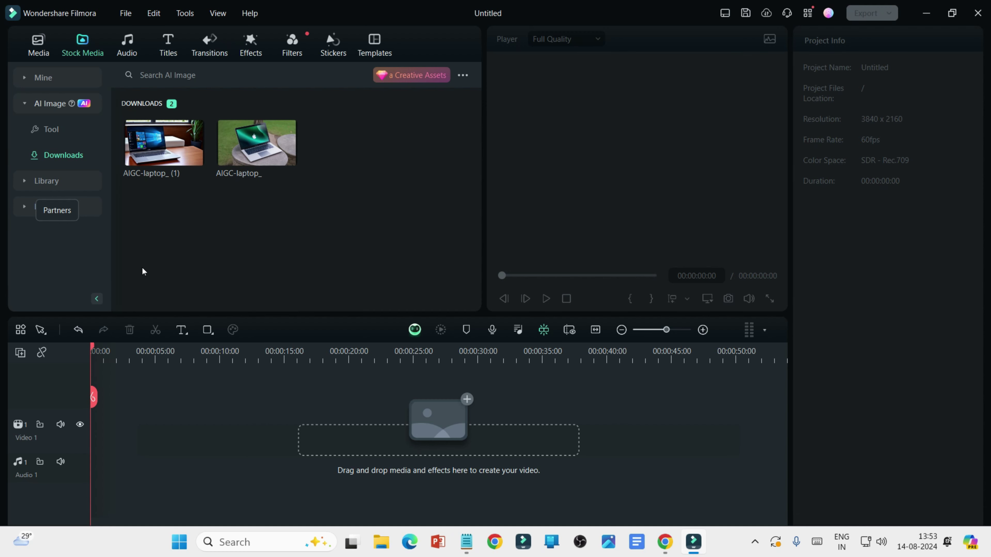
left_click(26, 211)
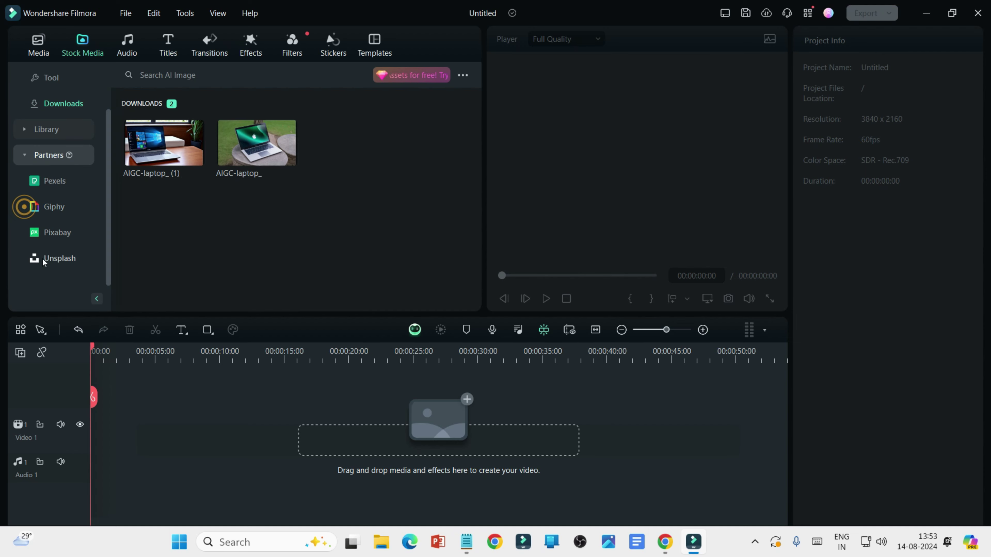
left_click(75, 184)
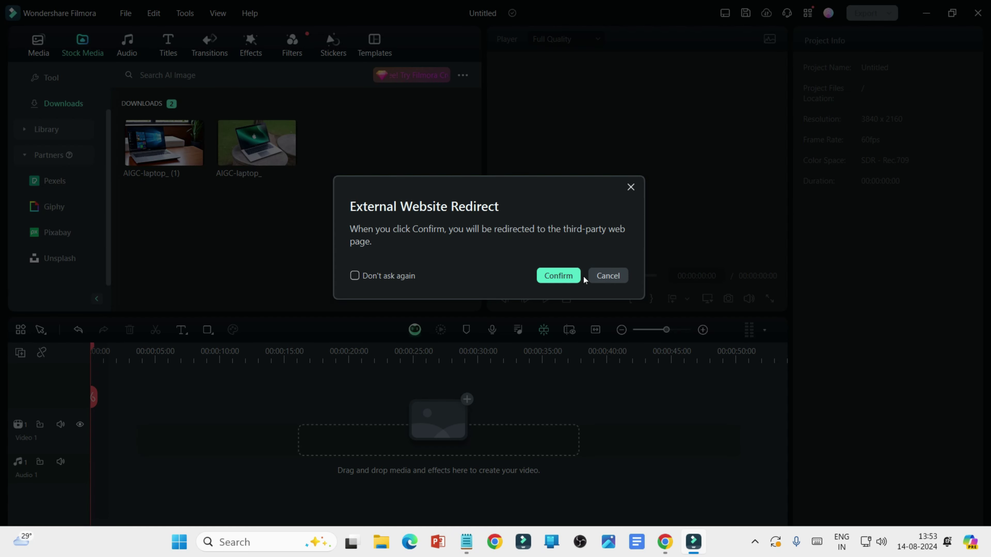
left_click(630, 189)
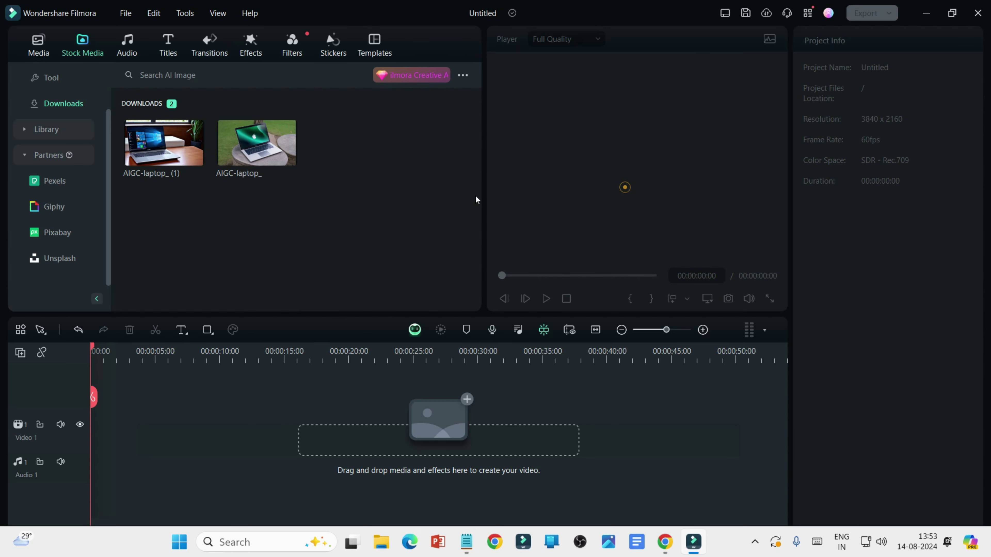
left_click(253, 75)
- Examine the Solid Color backgrounds available in the stock media library, down to the green shades
left_click(24, 132)
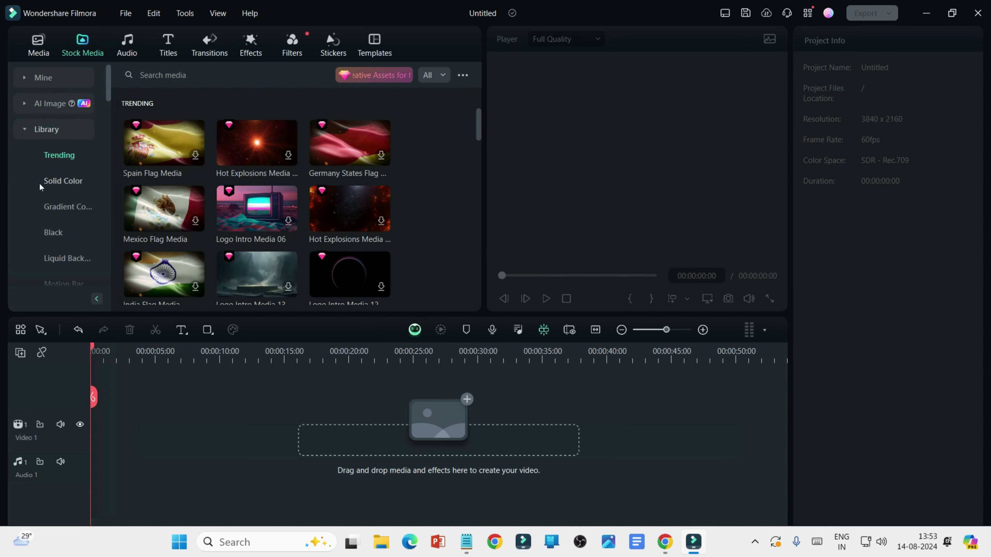
left_click(60, 180)
scroll(343, 214, "down", 10)
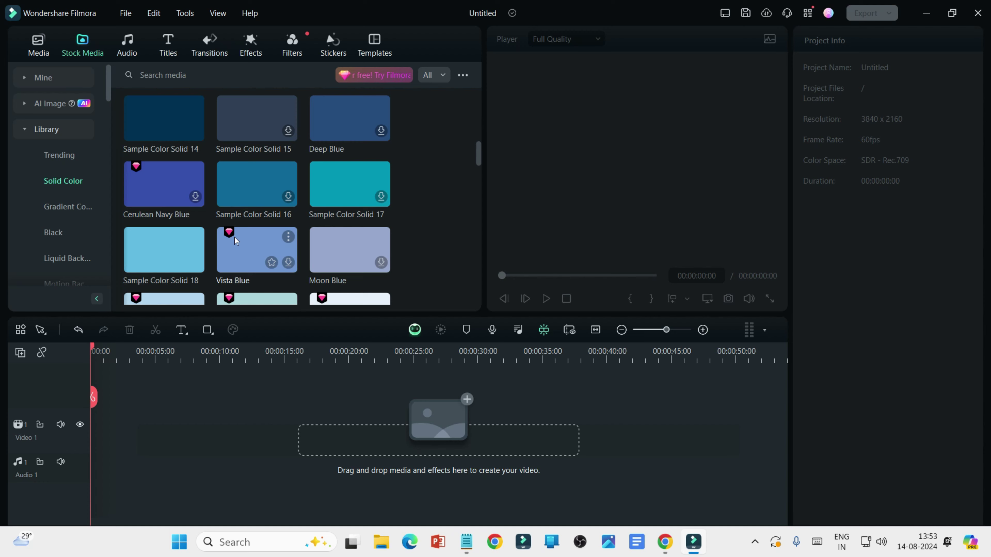
scroll(357, 234, "down", 4)
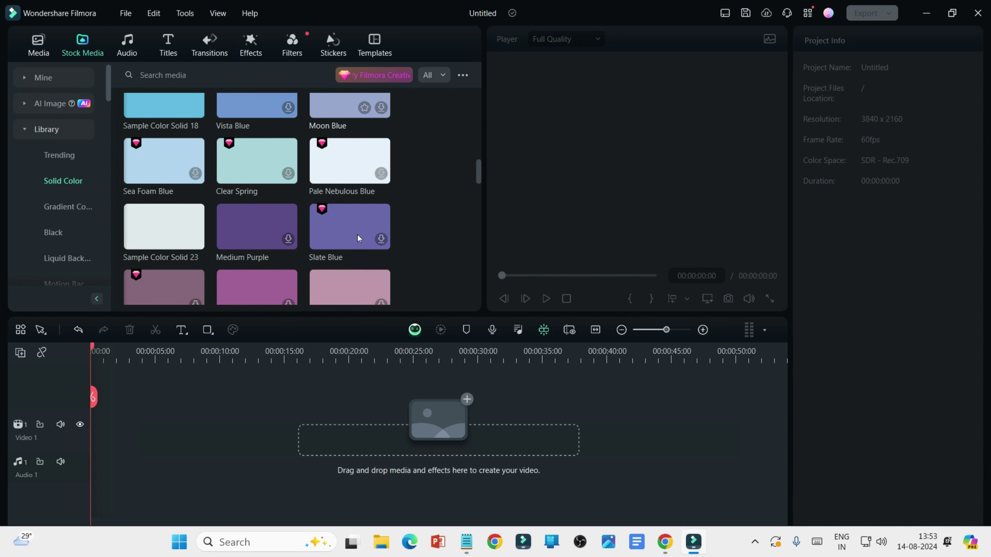
scroll(309, 218, "down", 7)
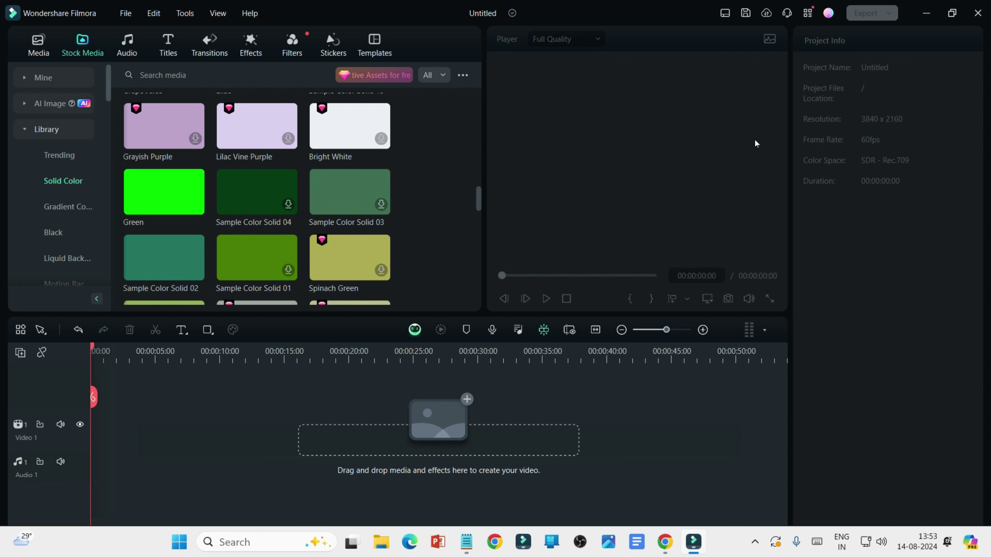
- Switch to Chrome and search Google for "youtube video ke liye free background hd no copyright"
left_click(927, 14)
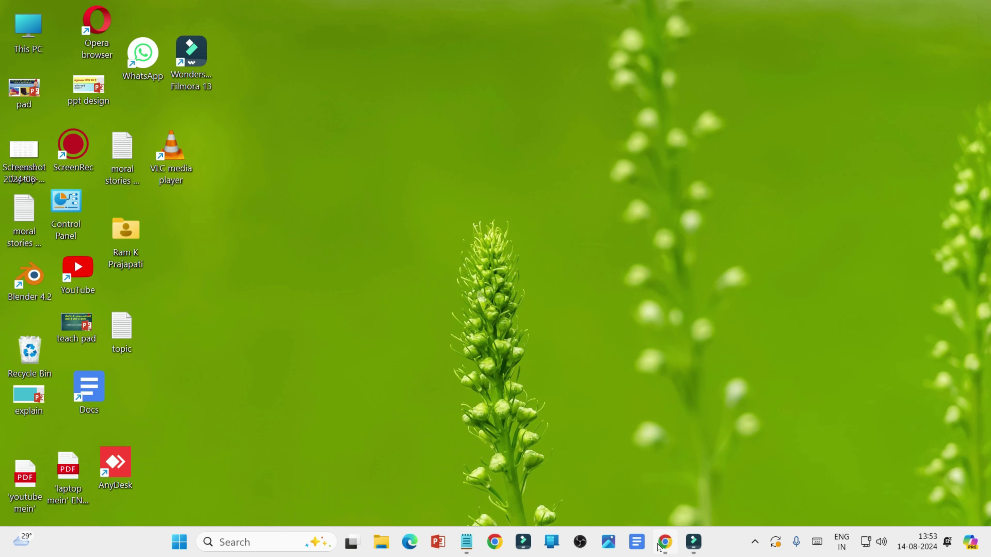
left_click(664, 542)
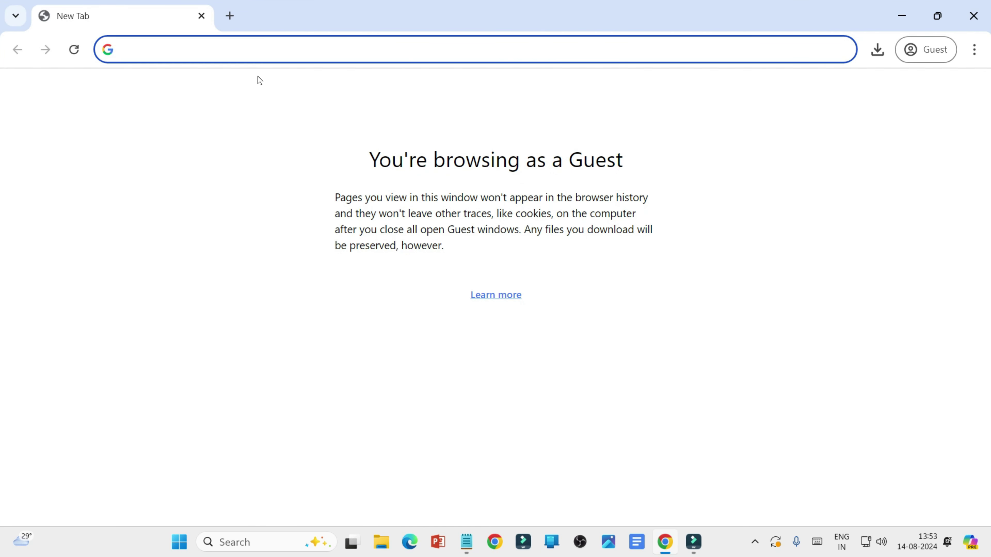
type("youtube ")
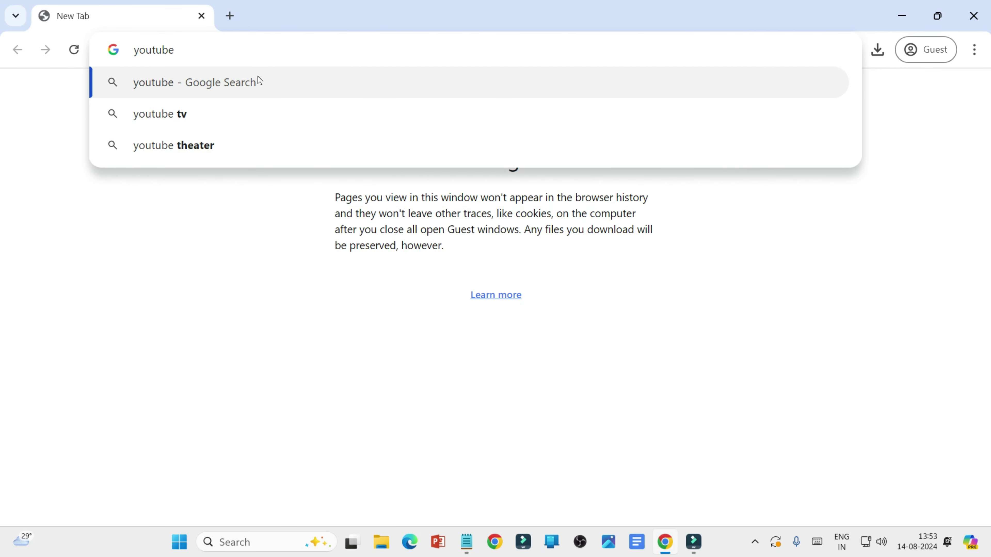
type("video k")
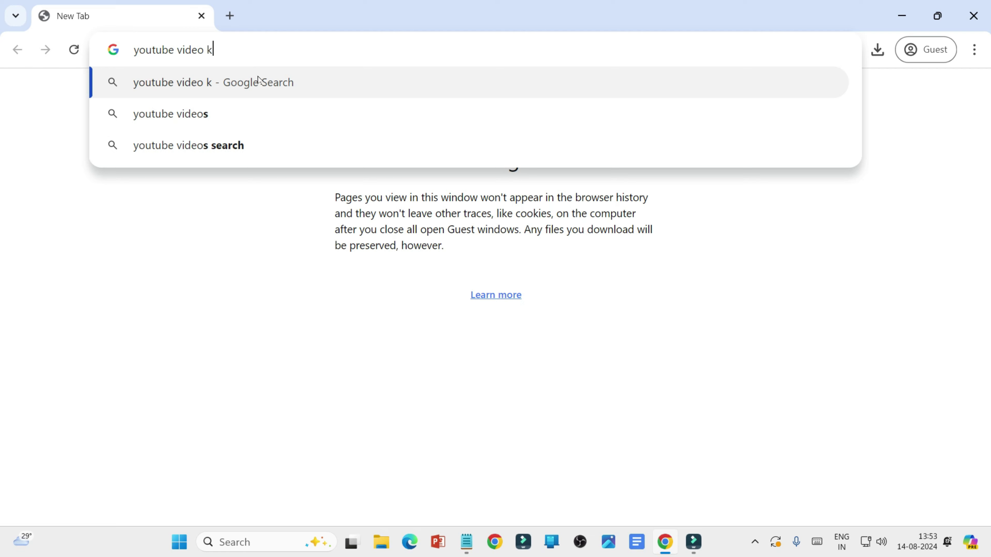
type("e liye ")
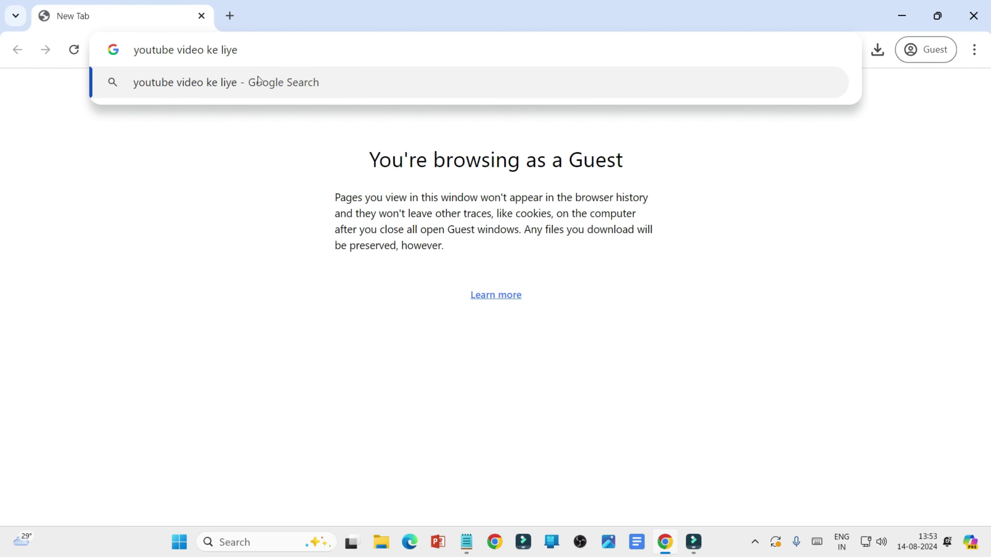
type("free b")
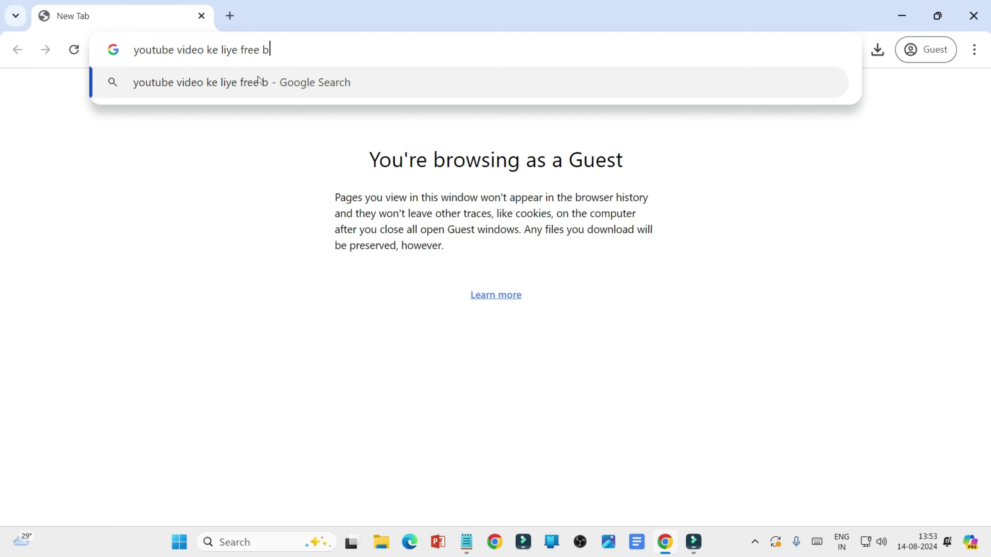
type("ackground ")
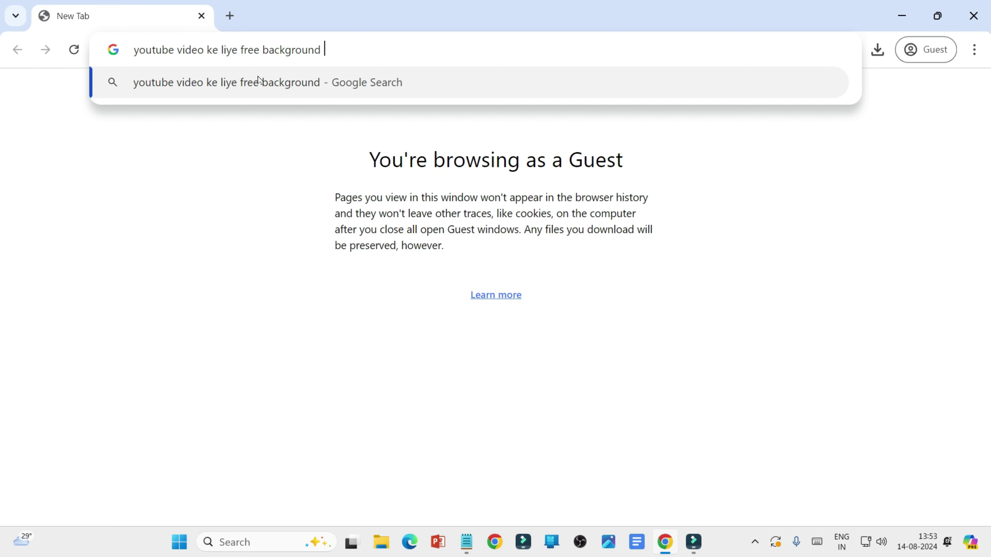
type("hd no")
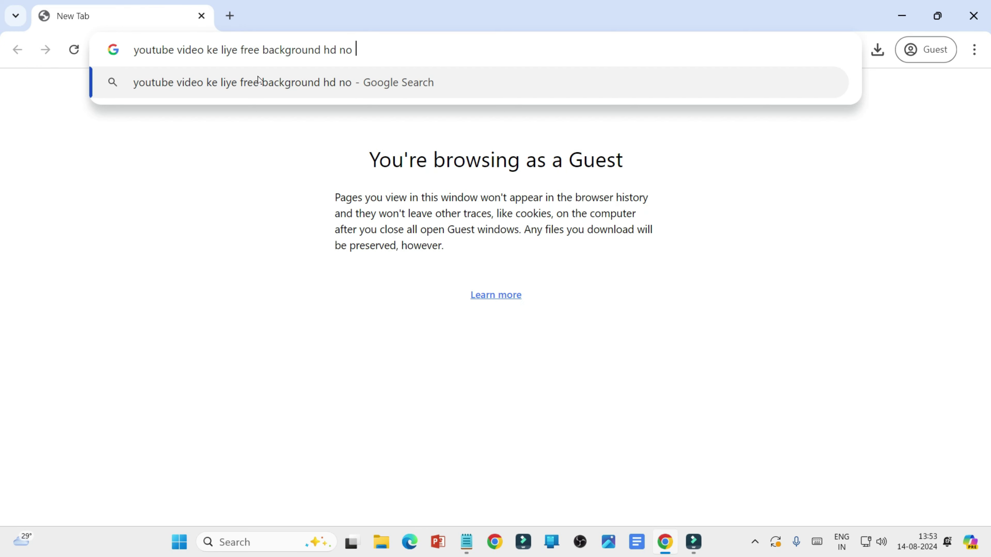
type(" copy")
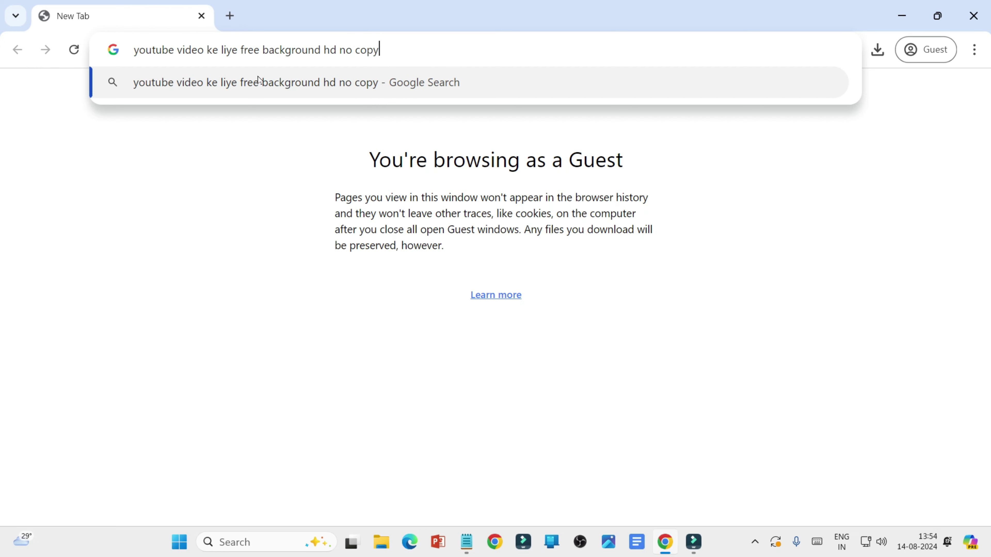
type("right")
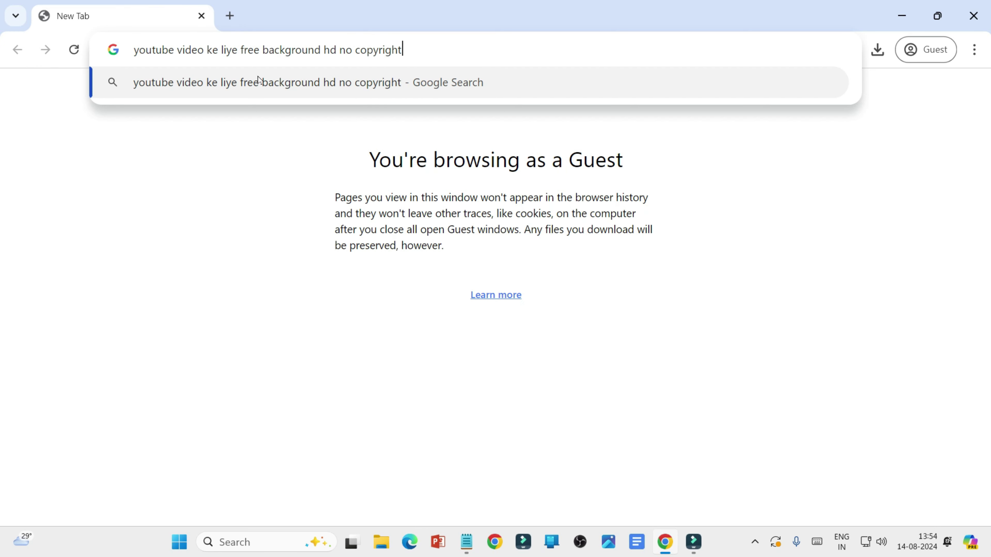
key("Return")
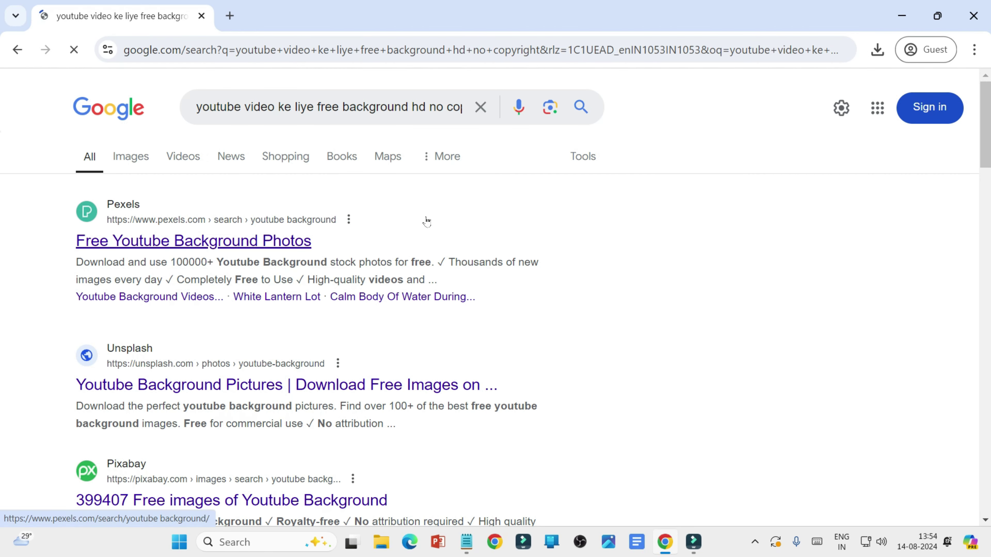
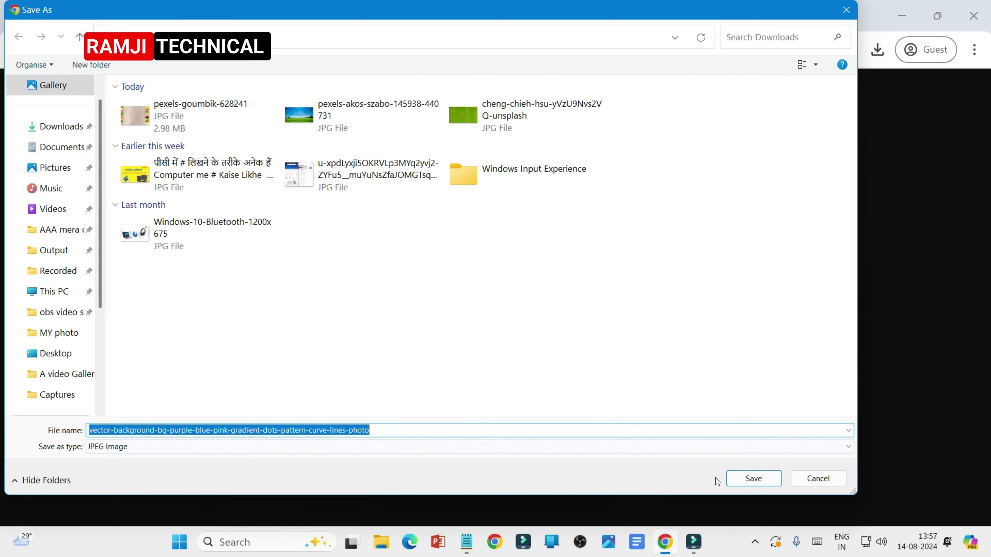
- Save the abstract purple-blue-pink gradient dots background image to Downloads and check for the file in that folder
left_click(747, 480)
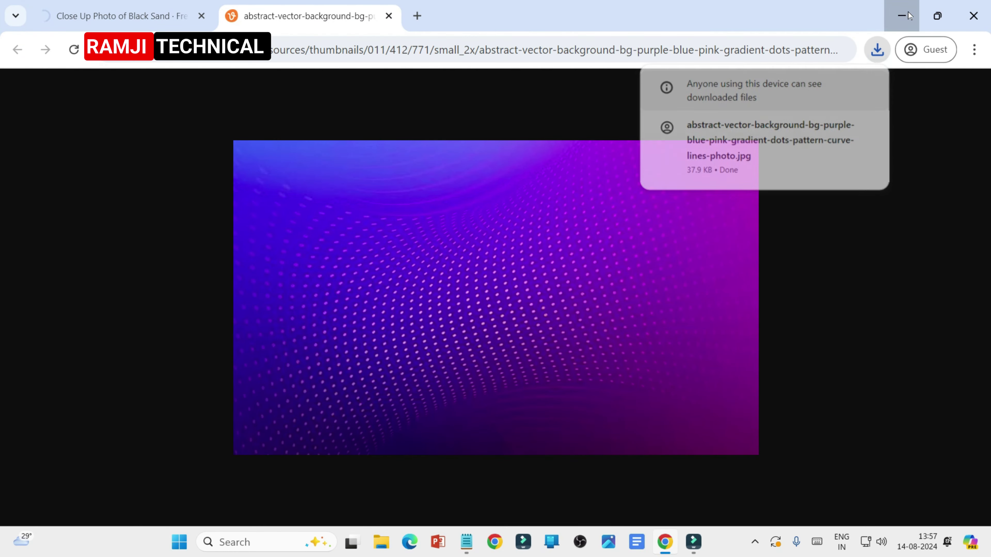
left_click(909, 16)
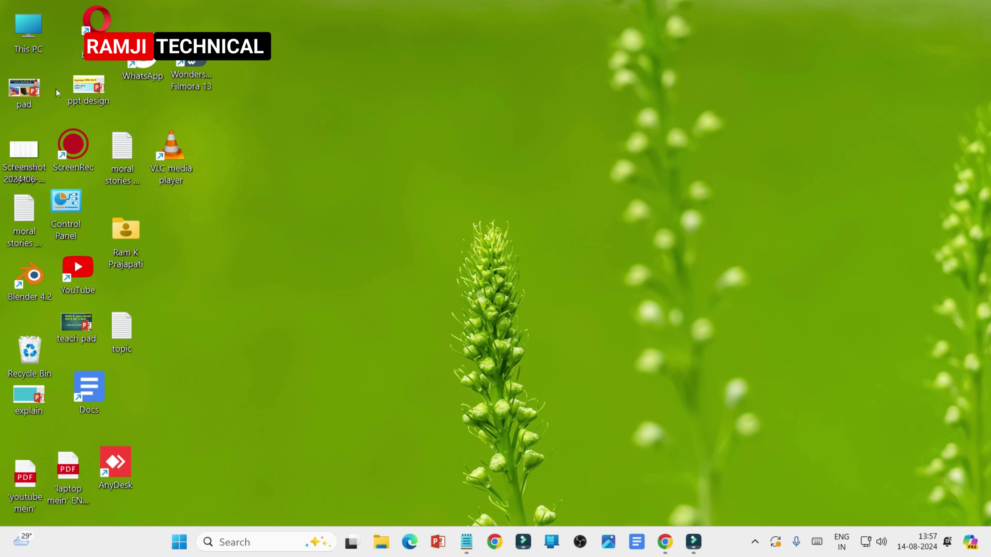
double_click(35, 37)
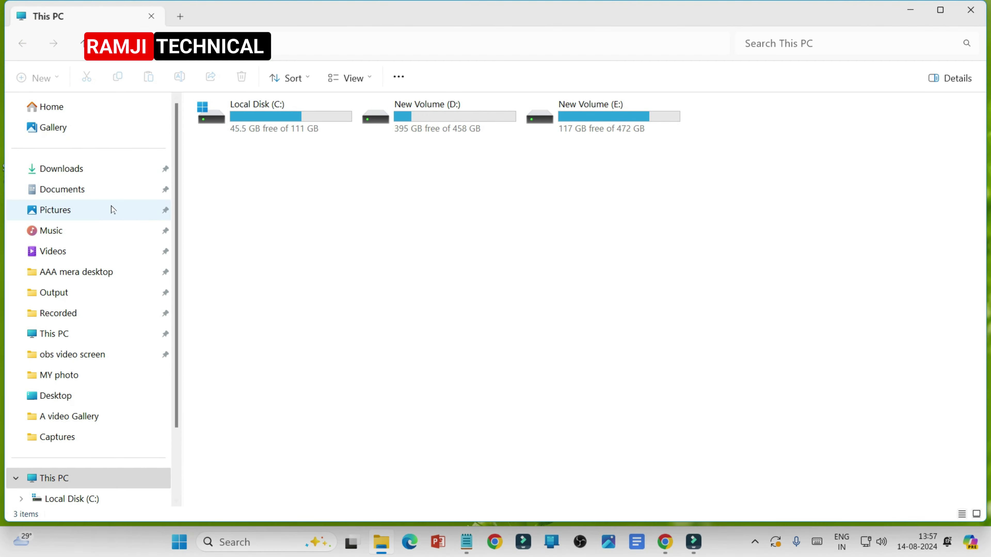
left_click(112, 175)
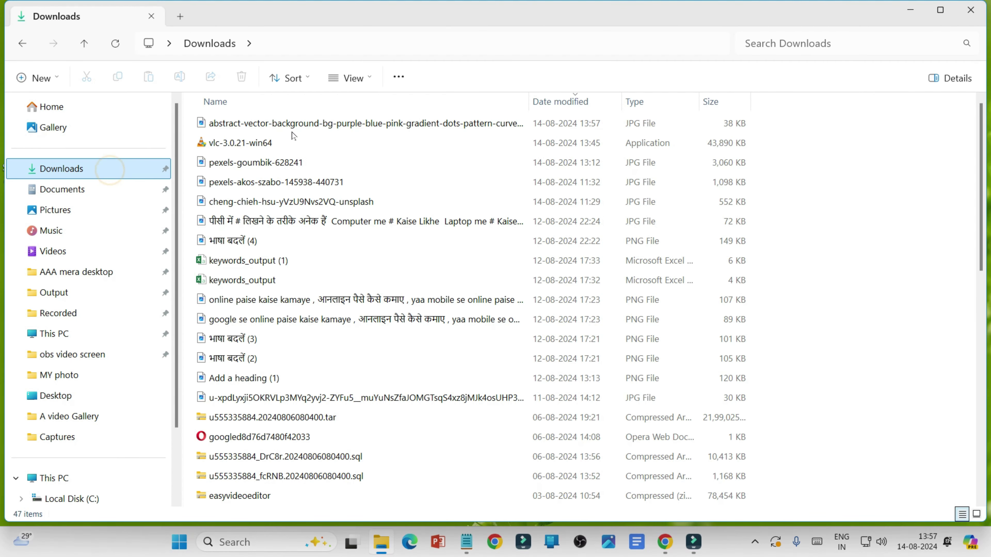
left_click(974, 9)
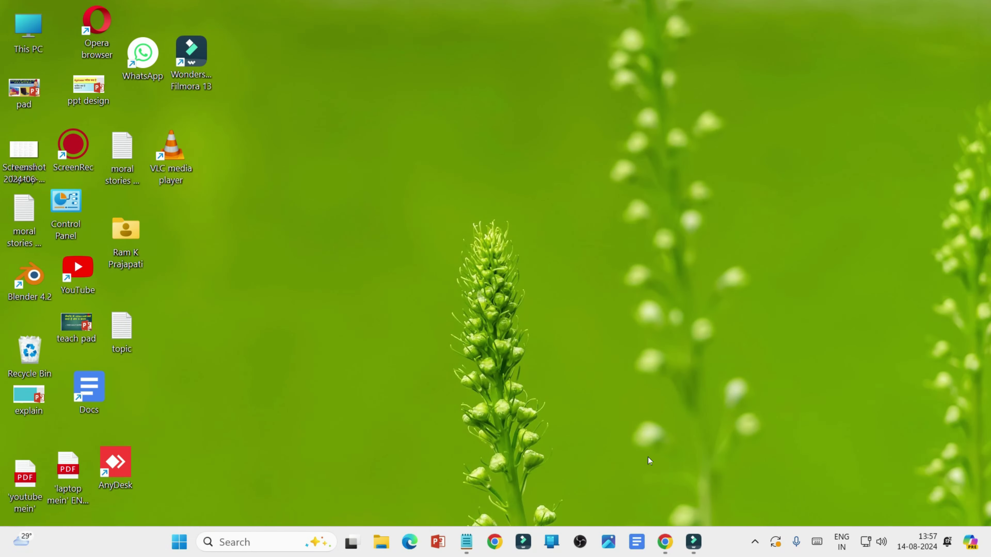
- Switch to Filmora and import the abstract vector background image from the Downloads folder into the project media
left_click(694, 542)
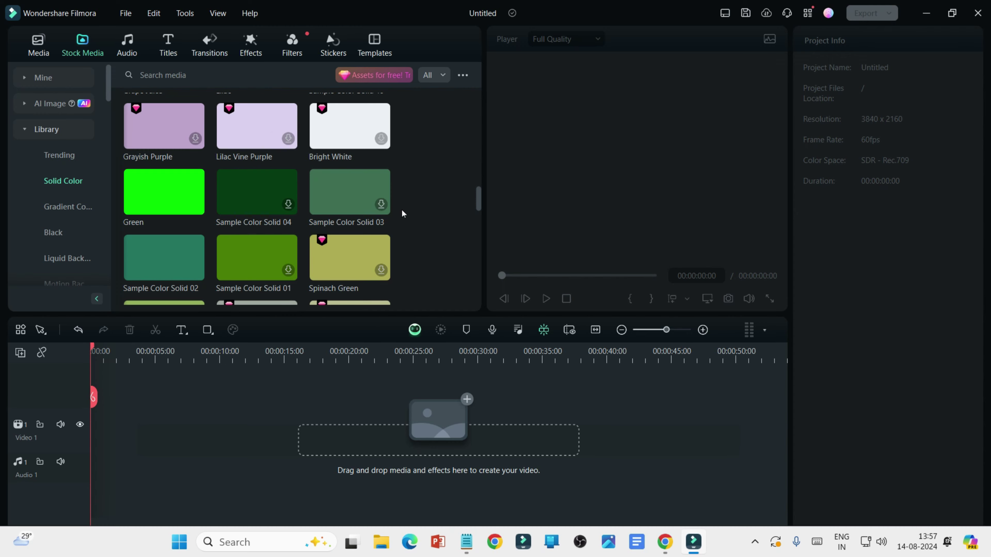
left_click(229, 409)
left_click(44, 35)
left_click(139, 172)
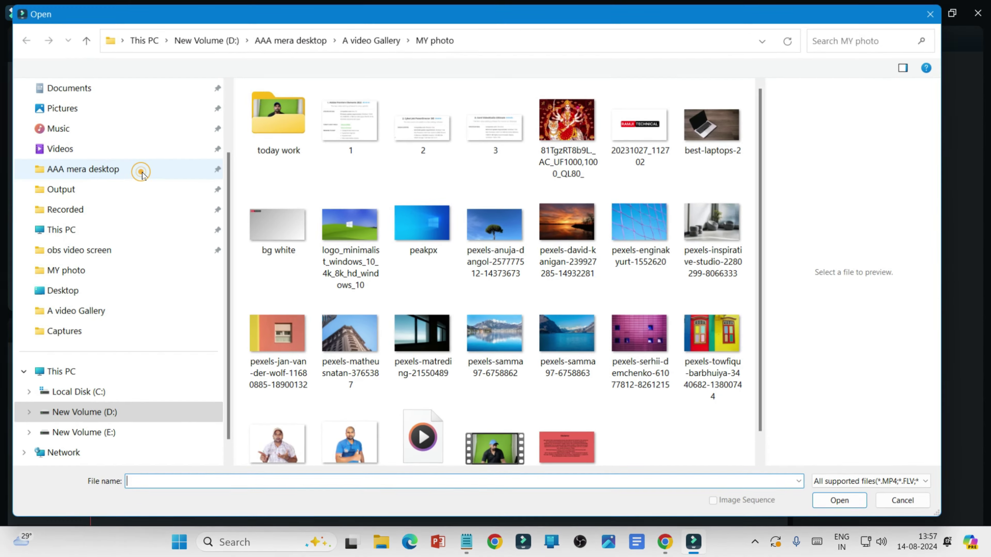
left_click(89, 86)
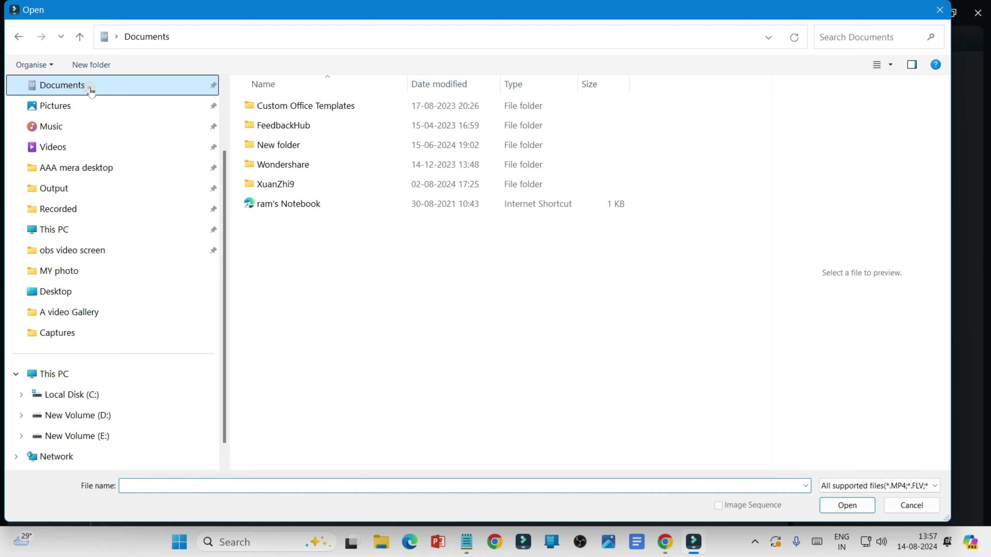
scroll(110, 155, "up", 2)
left_click(104, 151)
left_click(333, 106)
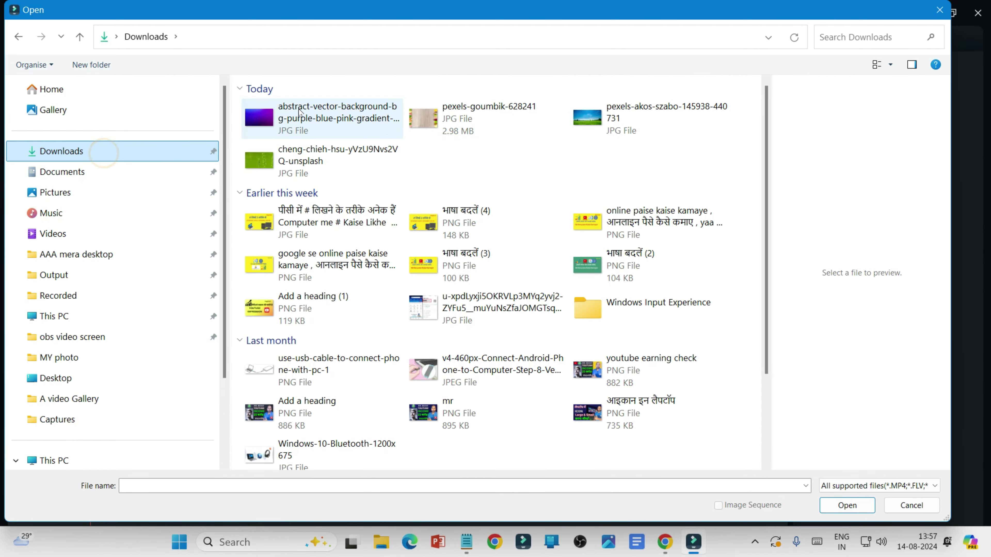
key("Return")
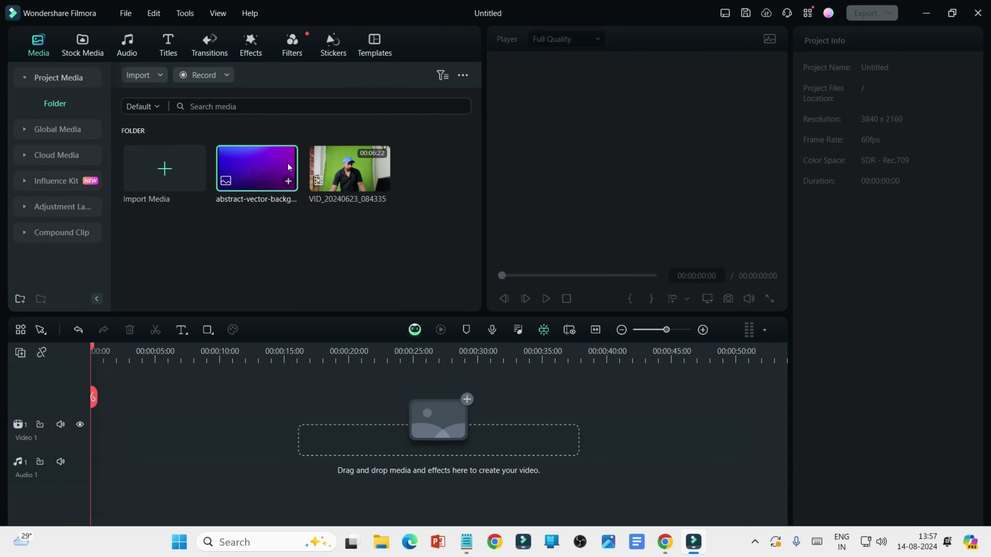
- Place the abstract background image at the start of the Video 1 track and extend its clip to about 00:06:26
left_click_drag(265, 173, 129, 461)
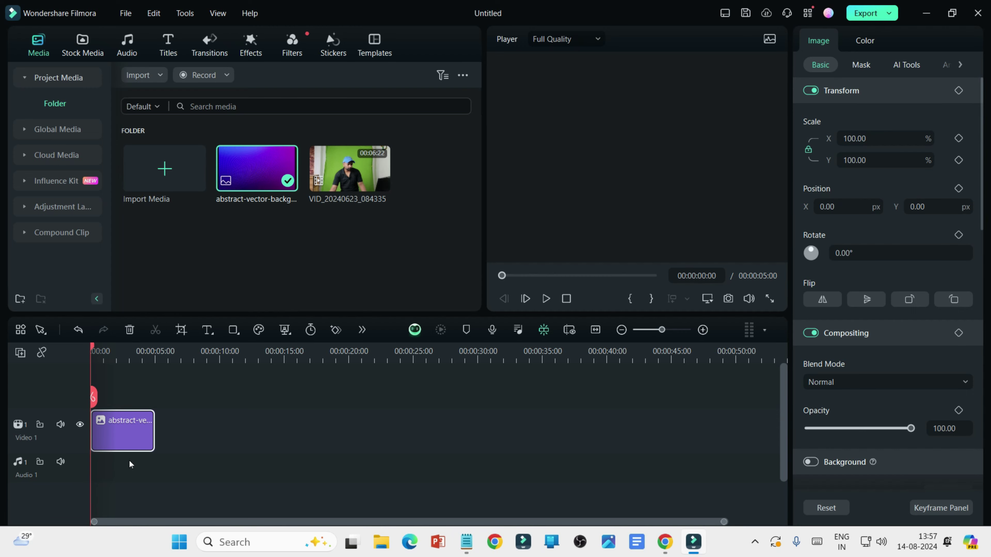
left_click_drag(92, 397, 120, 397)
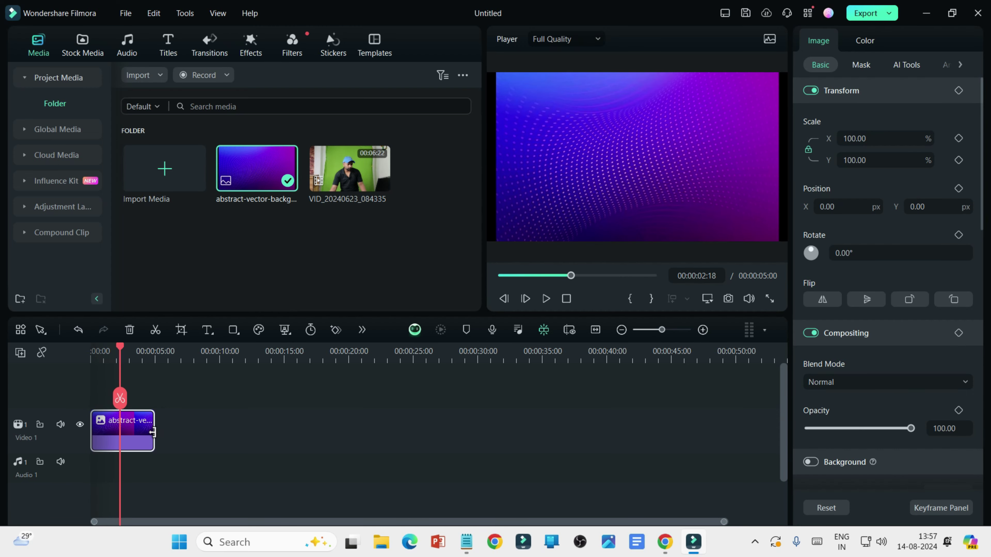
left_click(279, 436)
left_click(126, 430)
left_click_drag(151, 430, 726, 430)
scroll(673, 351, "down", 3)
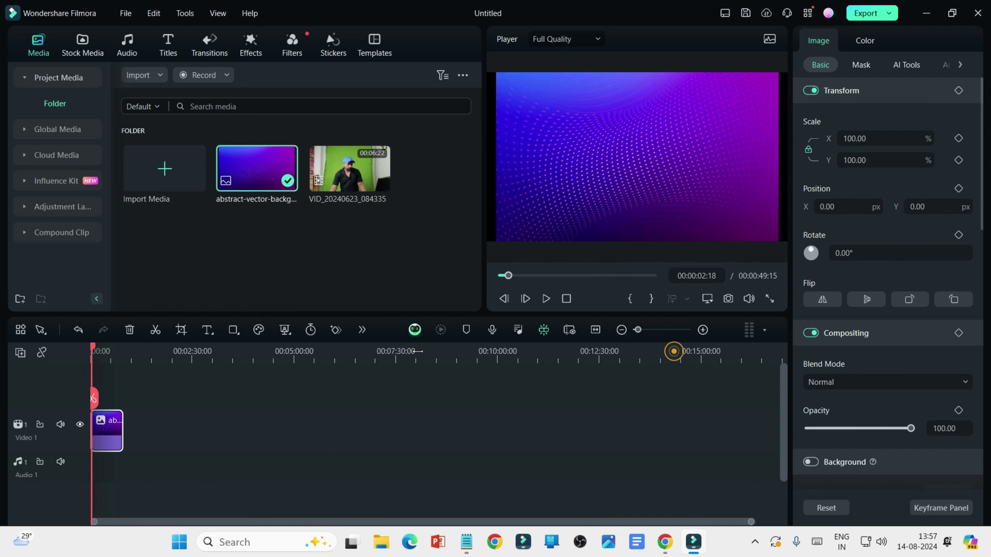
scroll(674, 351, "down", 1)
left_click_drag(115, 433, 216, 434)
left_click(95, 400)
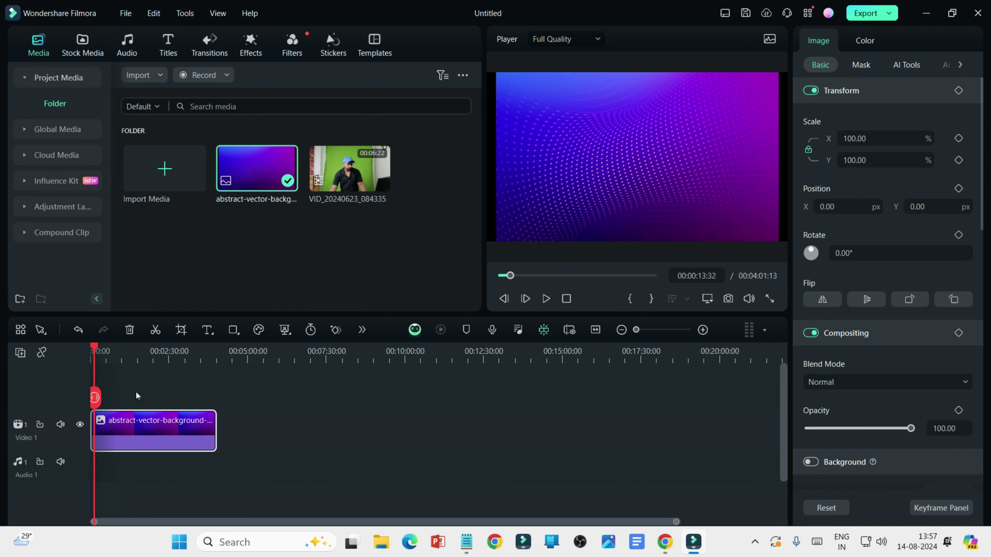
left_click_drag(136, 396, 289, 395)
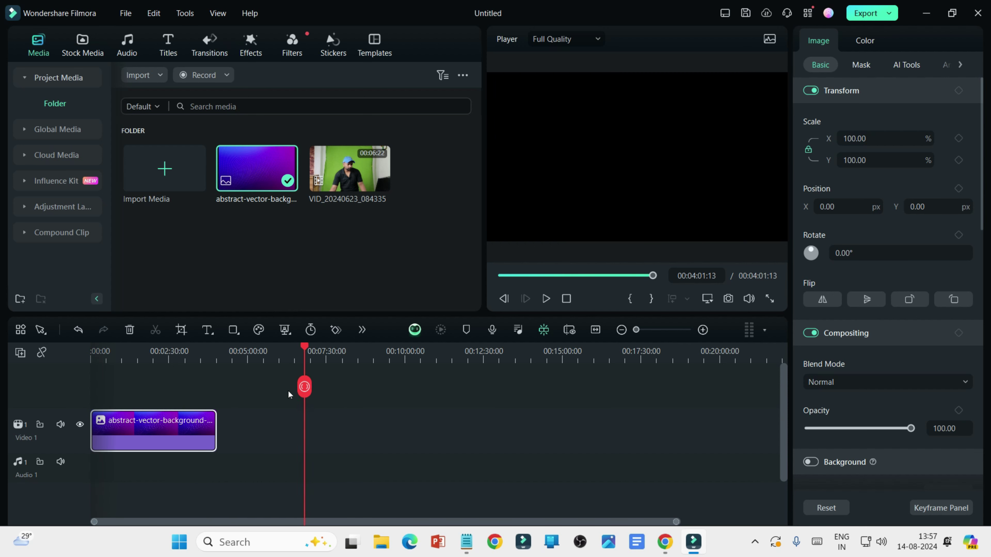
left_click_drag(217, 431, 291, 433)
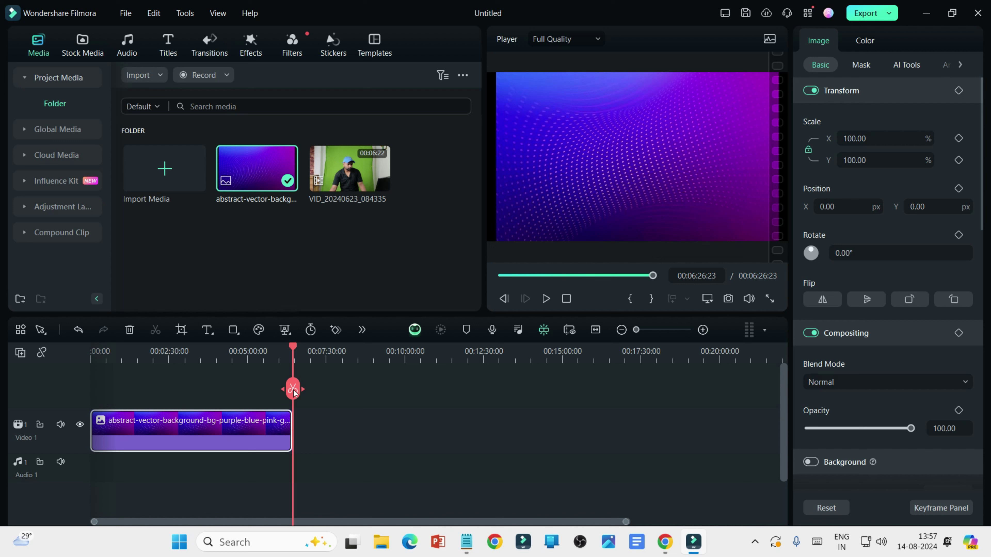
- Adjust the background clip's colour, setting Temperature to -89 and Saturation to -18
left_click_drag(293, 393, 168, 390)
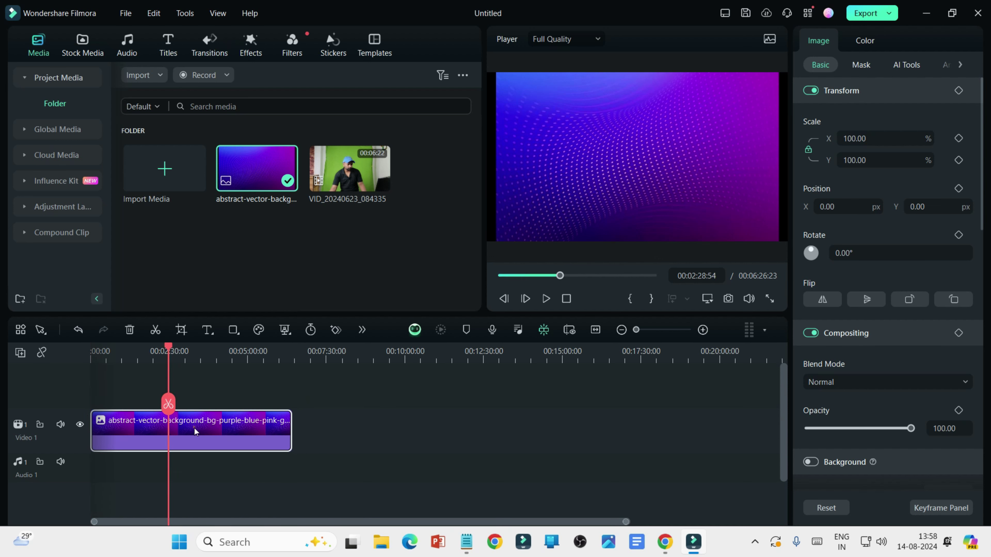
left_click(194, 427)
left_click(866, 40)
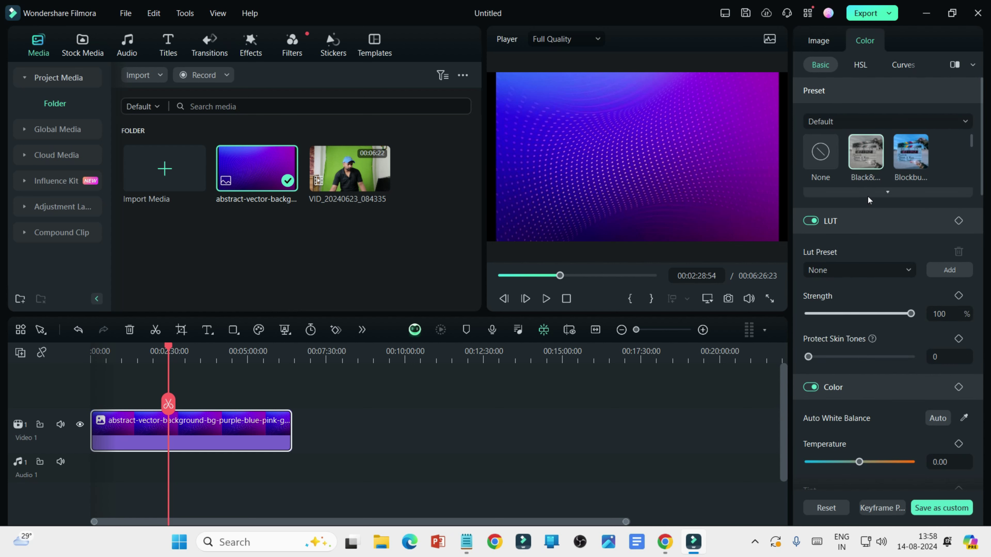
left_click_drag(911, 314, 812, 314)
left_click(932, 296)
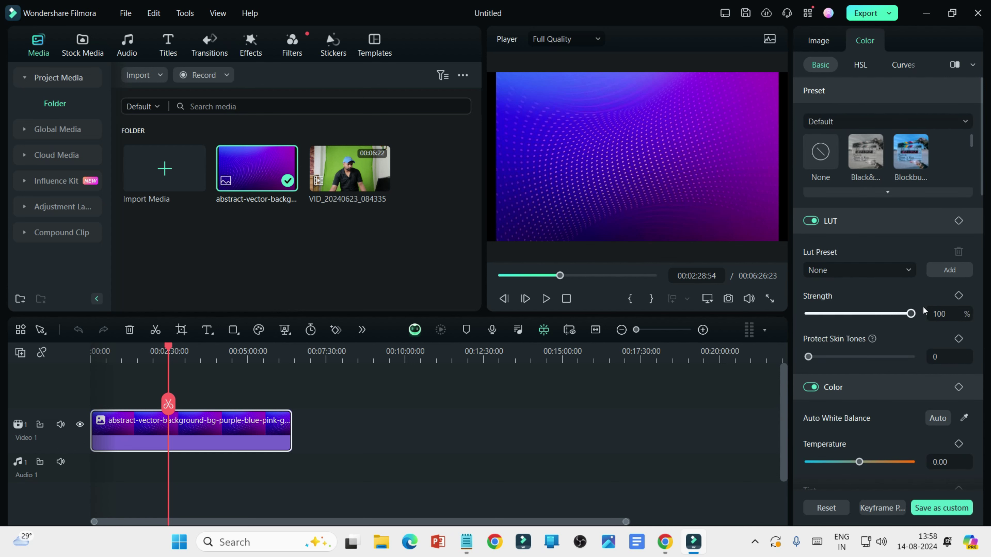
scroll(897, 406, "down", 2)
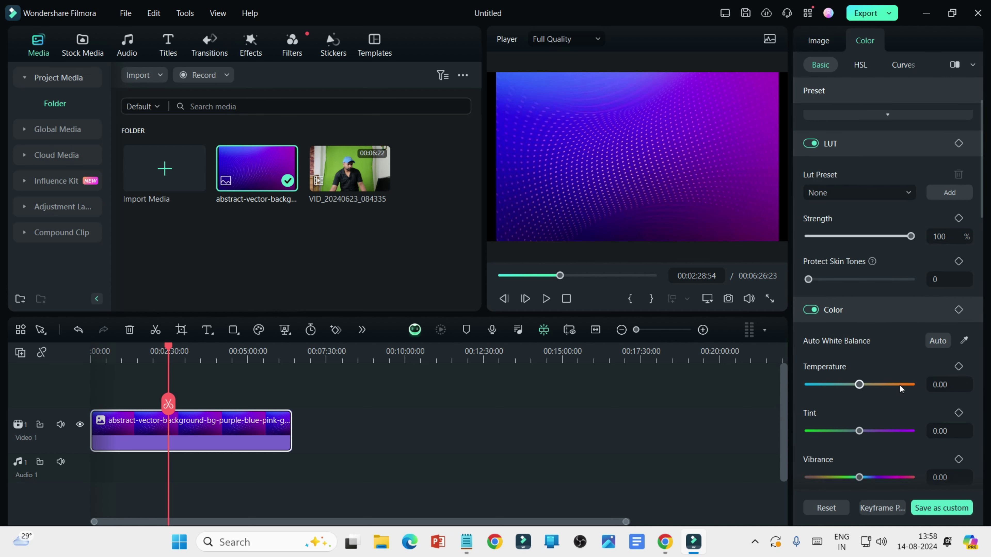
left_click_drag(860, 385, 815, 392)
scroll(852, 398, "down", 2)
mouse_move(854, 440)
left_mouse_down()
mouse_move(911, 447)
mouse_move(816, 448)
mouse_move(852, 449)
left_mouse_up()
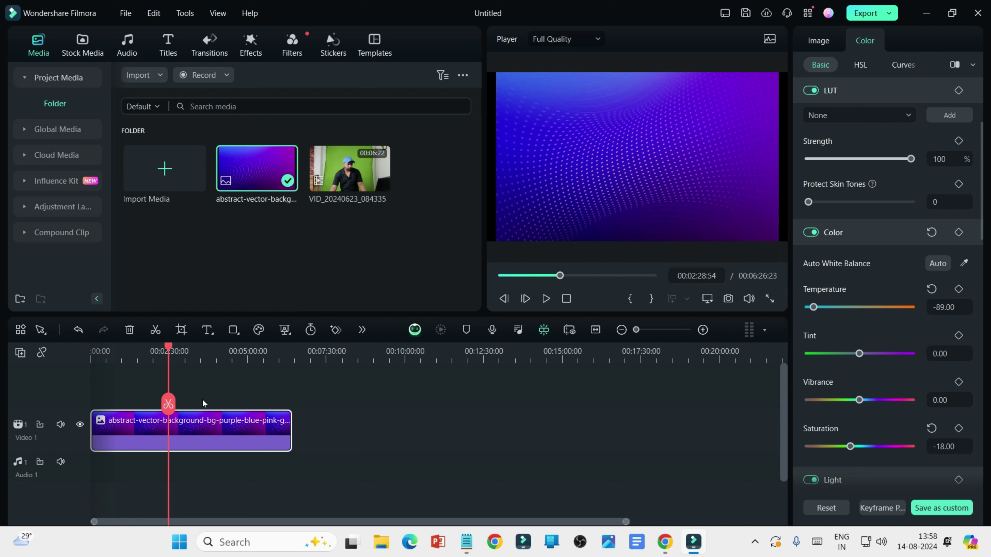
left_click(238, 394)
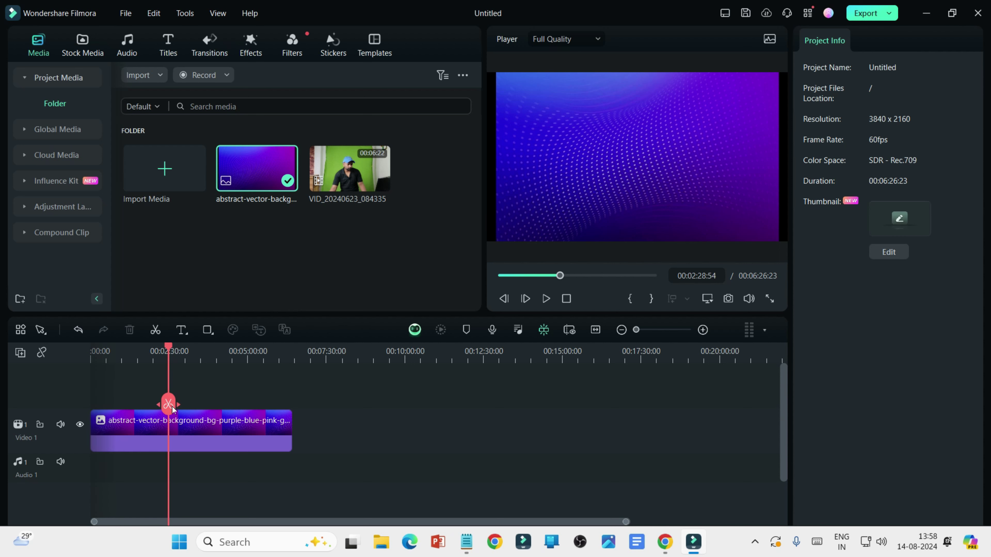
- Place VID_20240623_084335 at the start of a track above the background, matching the project settings to the media at 1280 x 720 50fps
left_click_drag(168, 404, 80, 361)
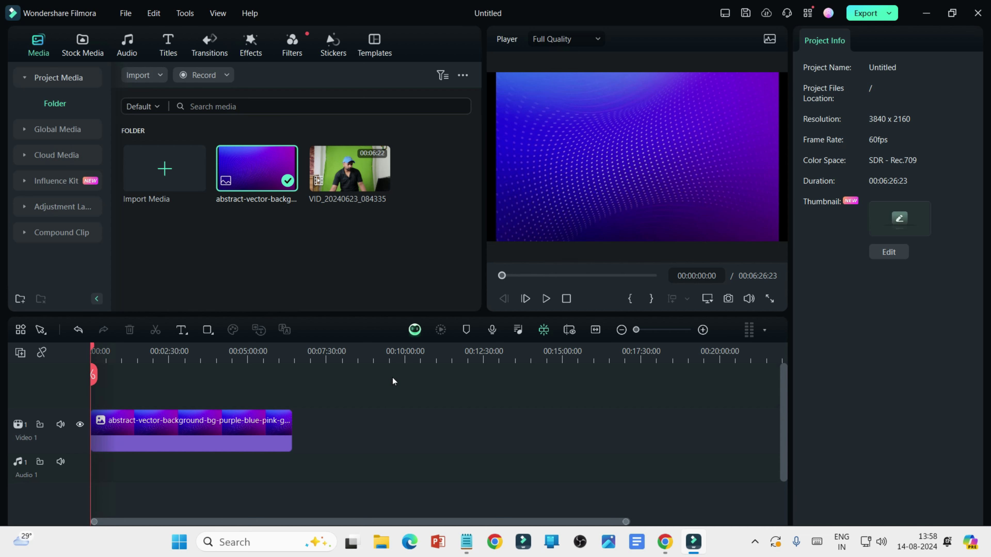
left_click_drag(343, 172, 79, 390)
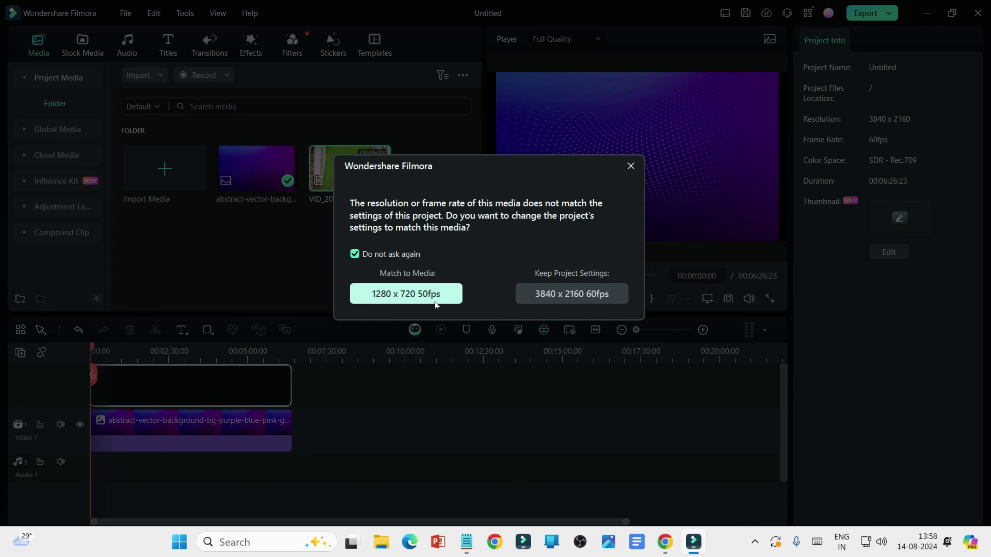
left_click(401, 296)
left_click(406, 295)
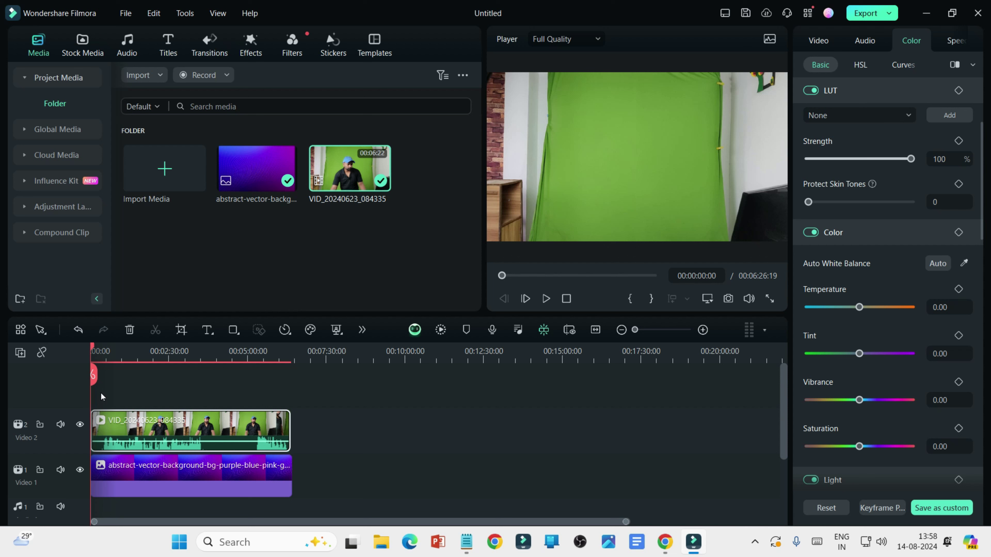
- Adjust the green-screen clip's colour at about 00:02:09, setting Temperature to 3 and Saturation to 17
left_click_drag(96, 377, 158, 377)
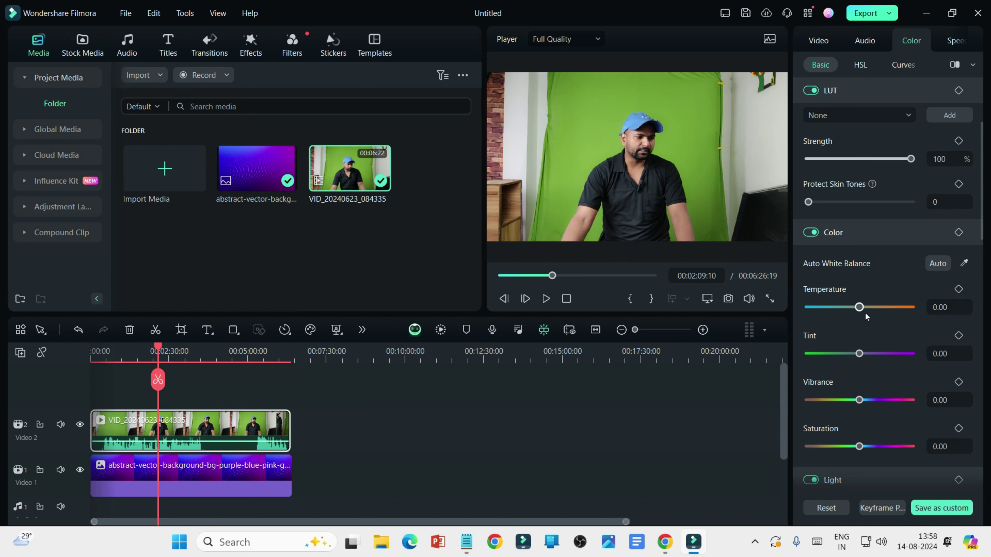
mouse_move(859, 307)
left_mouse_down()
mouse_move(890, 308)
mouse_move(842, 308)
mouse_move(876, 308)
mouse_move(861, 309)
left_mouse_up()
scroll(865, 390, "down", 3)
left_click_drag(849, 341, 869, 325)
- Adjust the green-screen clip's light settings: Contrast 47, Shadow 11, White 17 and Black 11
scroll(870, 284, "down", 4)
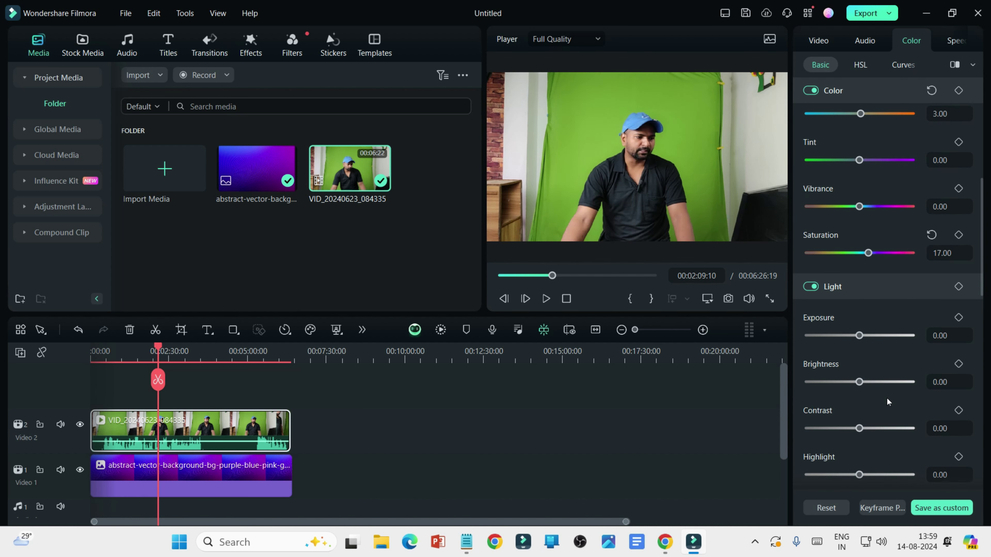
left_click_drag(860, 351, 884, 352)
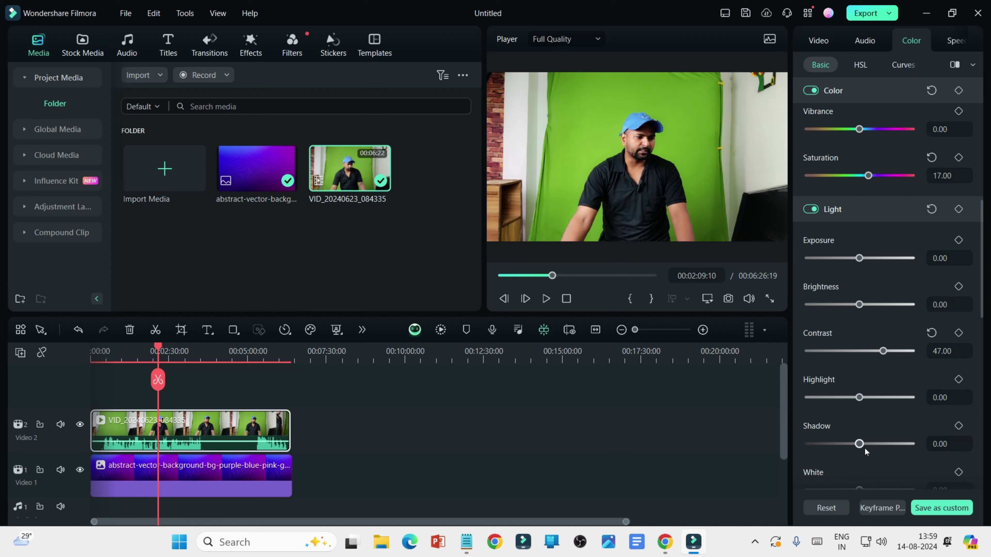
mouse_move(860, 444)
left_mouse_down()
mouse_move(874, 444)
mouse_move(865, 445)
left_mouse_up()
scroll(882, 420, "down", 2)
scroll(877, 414, "down", 3)
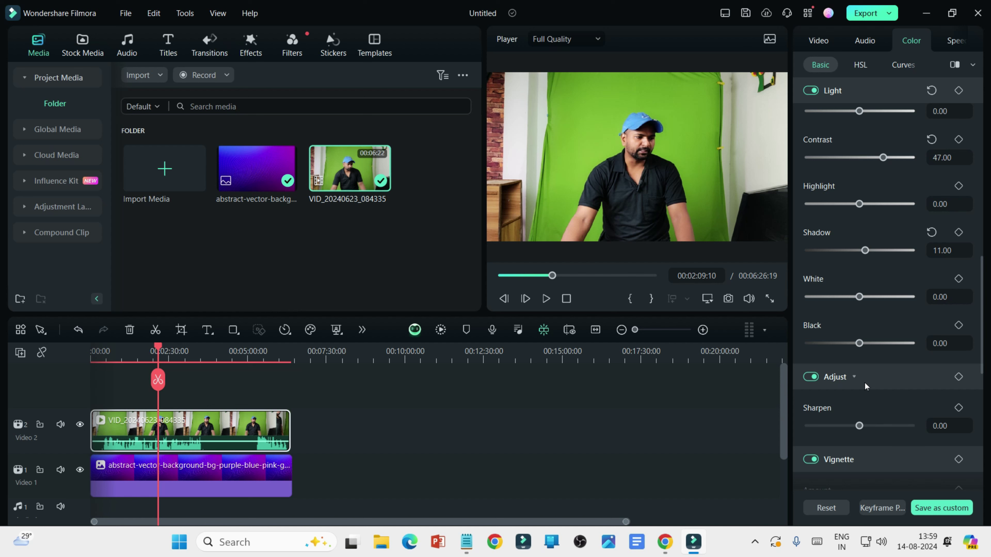
mouse_move(859, 297)
left_mouse_down()
mouse_move(847, 296)
mouse_move(868, 297)
left_mouse_up()
left_click_drag(859, 343, 866, 343)
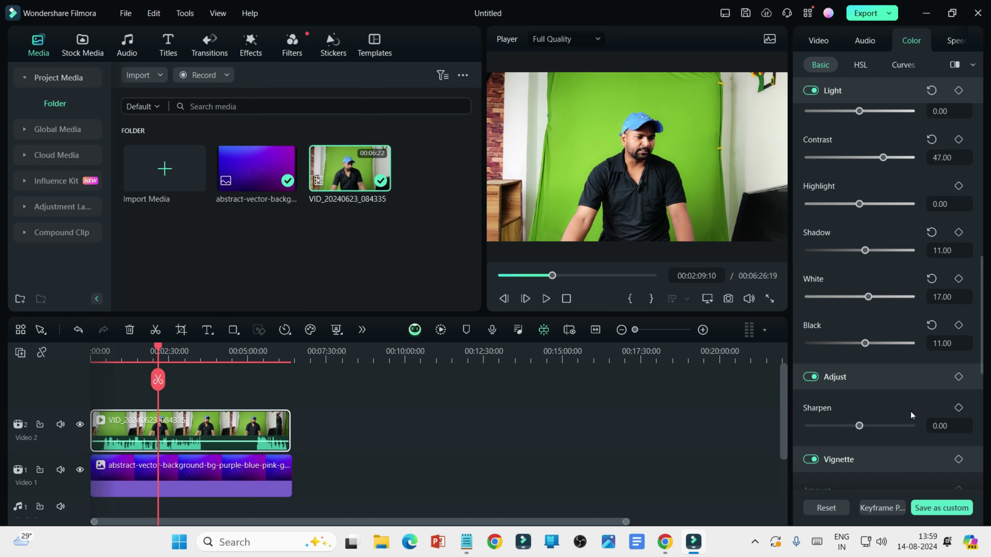
left_click(477, 411)
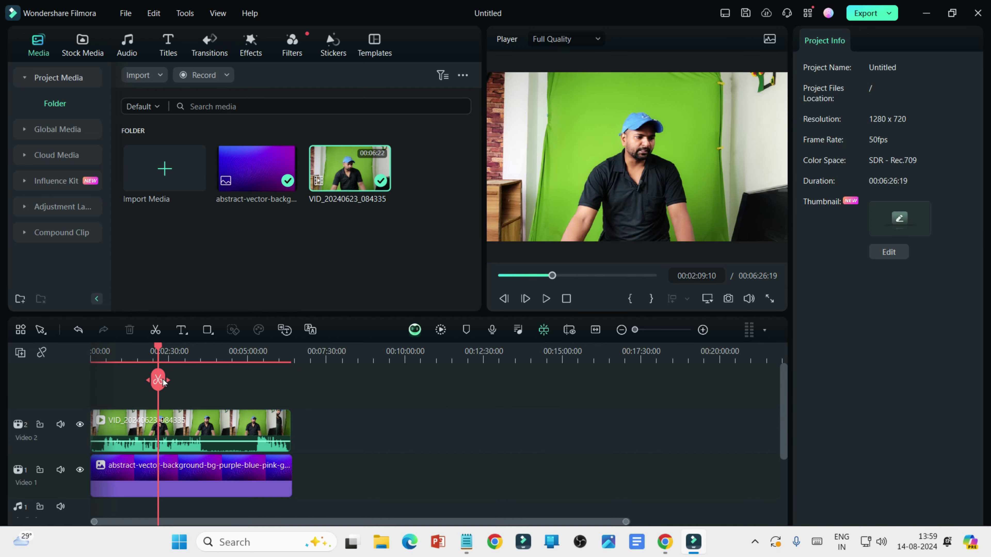
- Scrub the timeline to preview the colour-adjusted green-screen clip, dismissing Chrome's Save As dialog without saving
left_click_drag(163, 382, 194, 376)
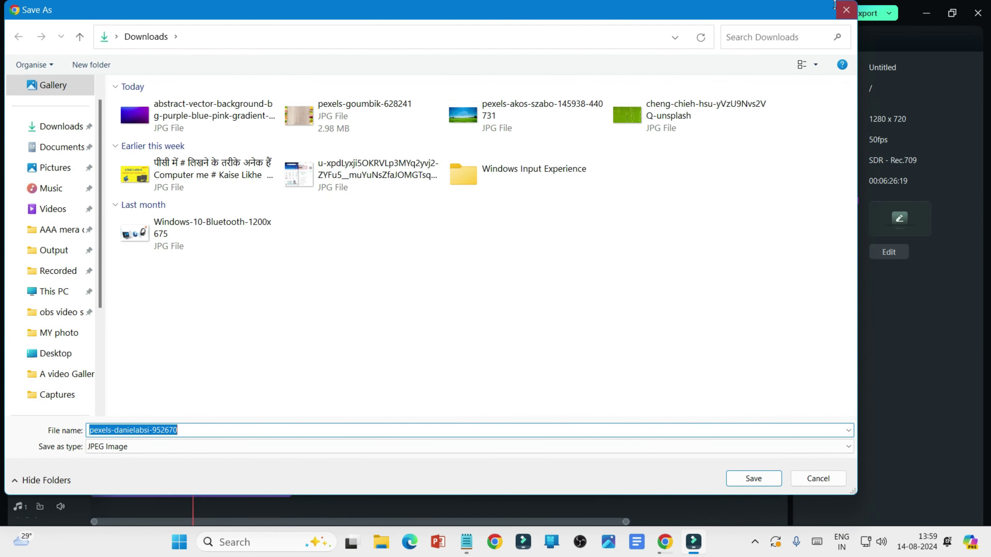
left_click(843, 8)
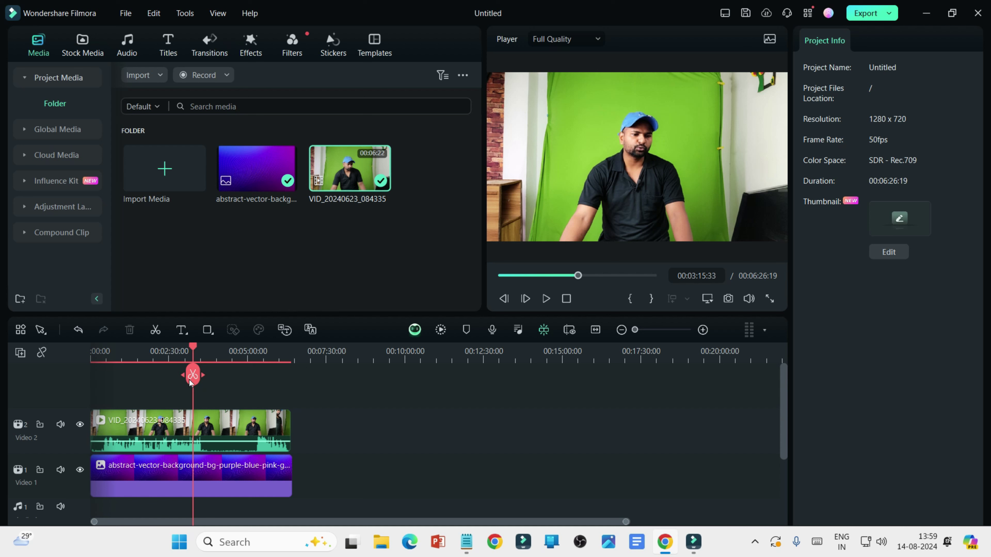
left_click_drag(193, 377, 165, 379)
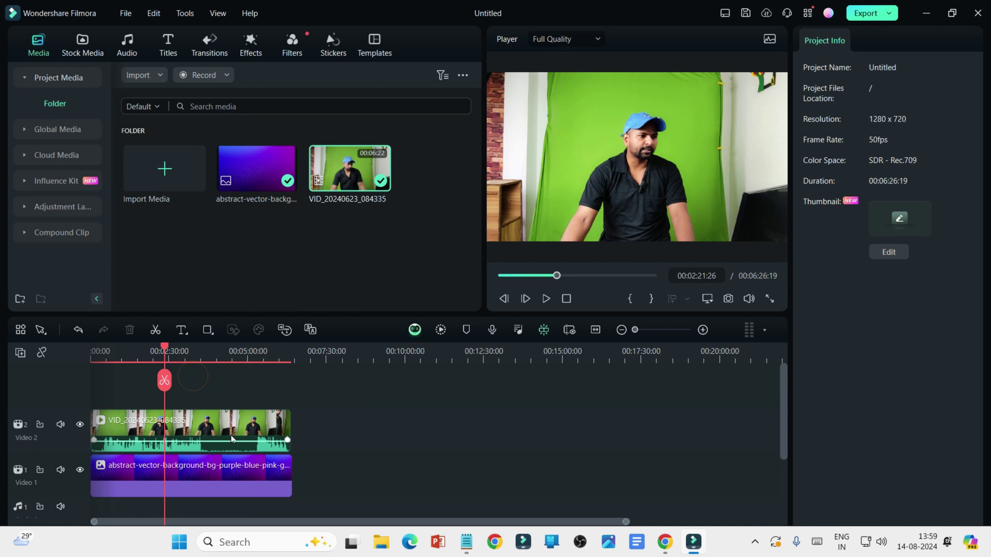
- Crop the green-screen clip with a custom ratio to 697 x 720, trimming the room away on both sides of the green backdrop
left_click(204, 483)
left_click(212, 427)
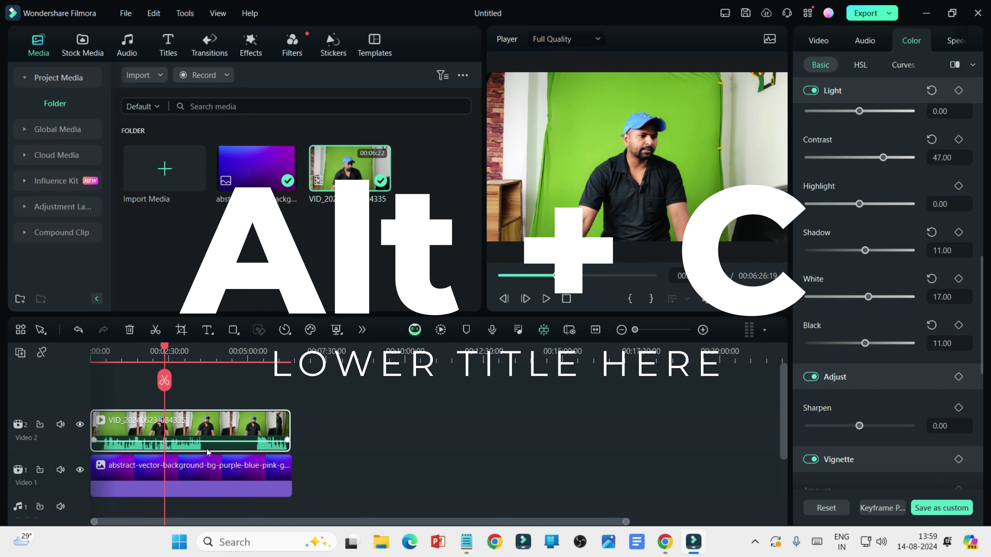
key("alt+c")
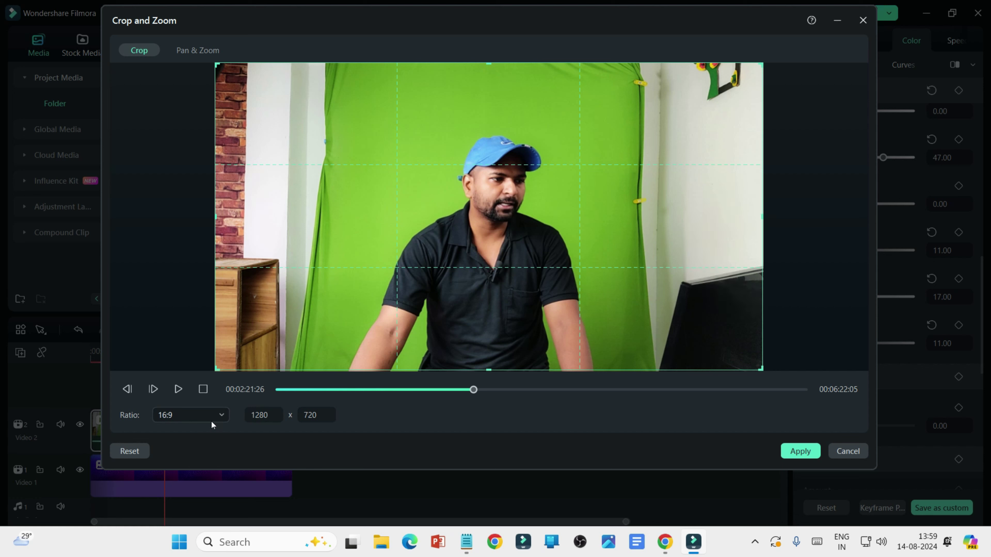
left_click(165, 419)
left_click(183, 393)
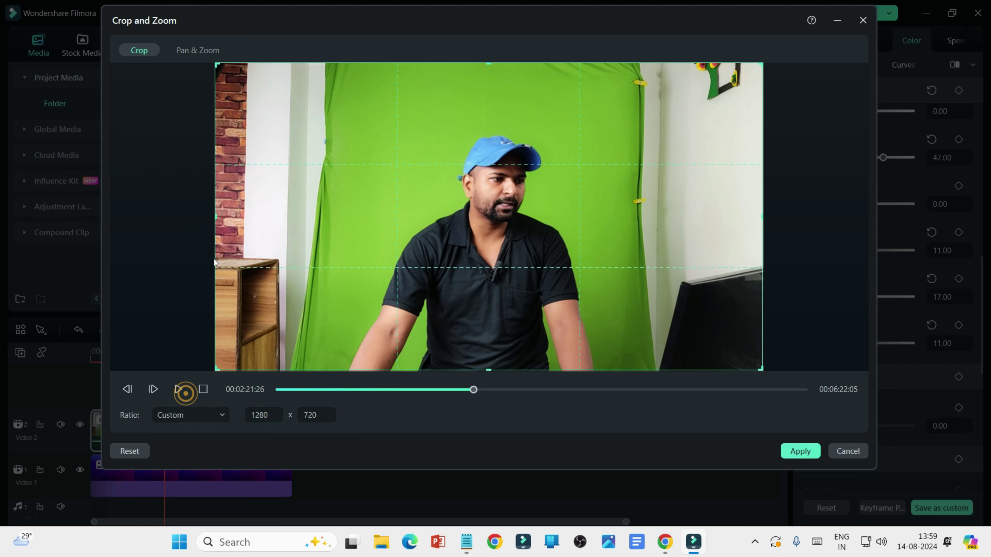
left_click_drag(215, 217, 336, 218)
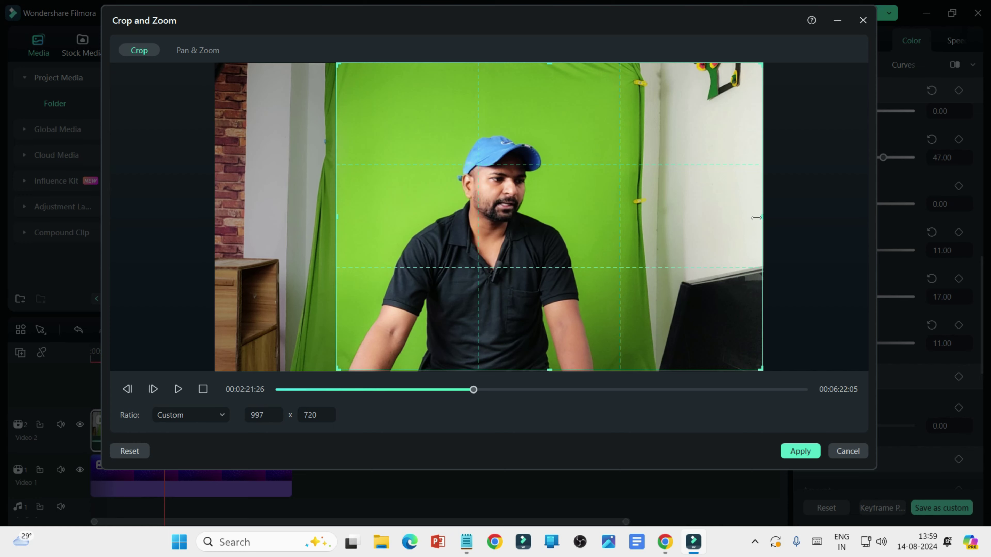
left_click_drag(756, 218, 633, 244)
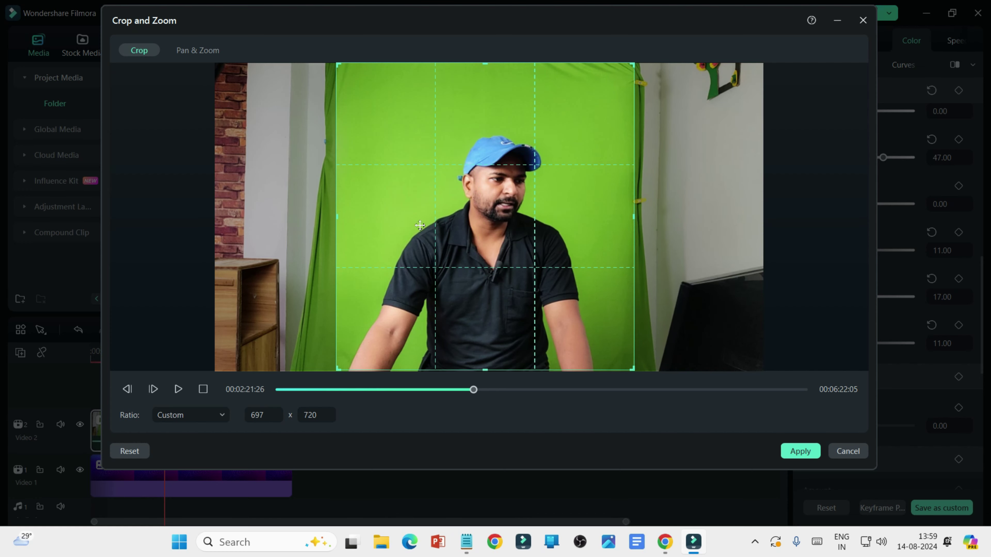
left_click(801, 453)
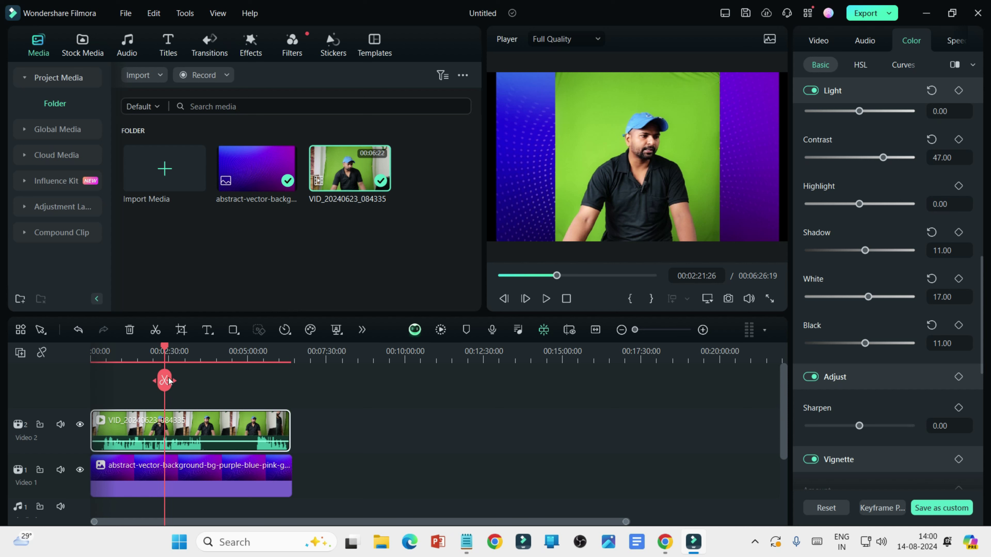
- Split the green-screen clip and the background image at 00:00:26:13, where the person faces the camera
mouse_move(164, 381)
left_mouse_down()
mouse_move(240, 386)
mouse_move(95, 386)
mouse_move(246, 384)
mouse_move(152, 388)
left_mouse_up()
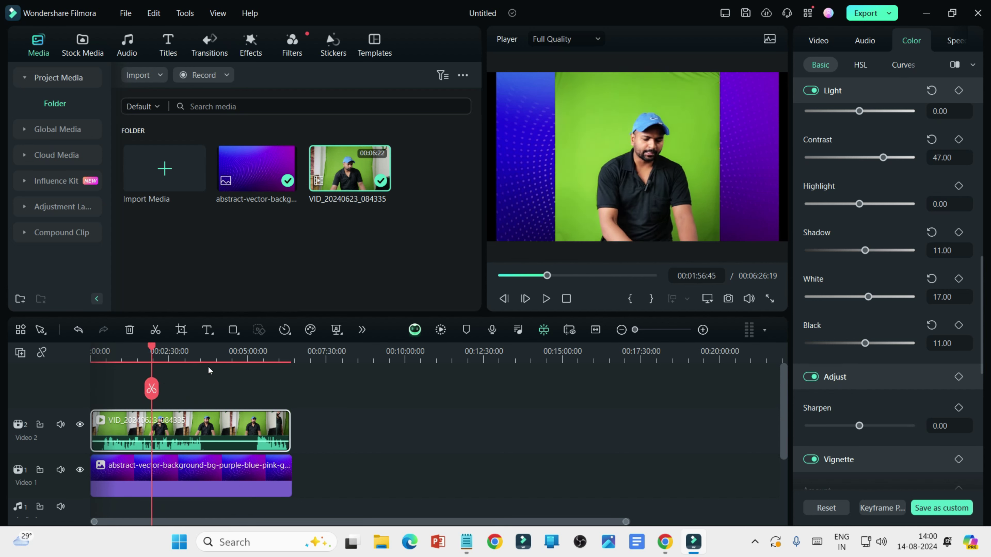
scroll(210, 354, "up", 2)
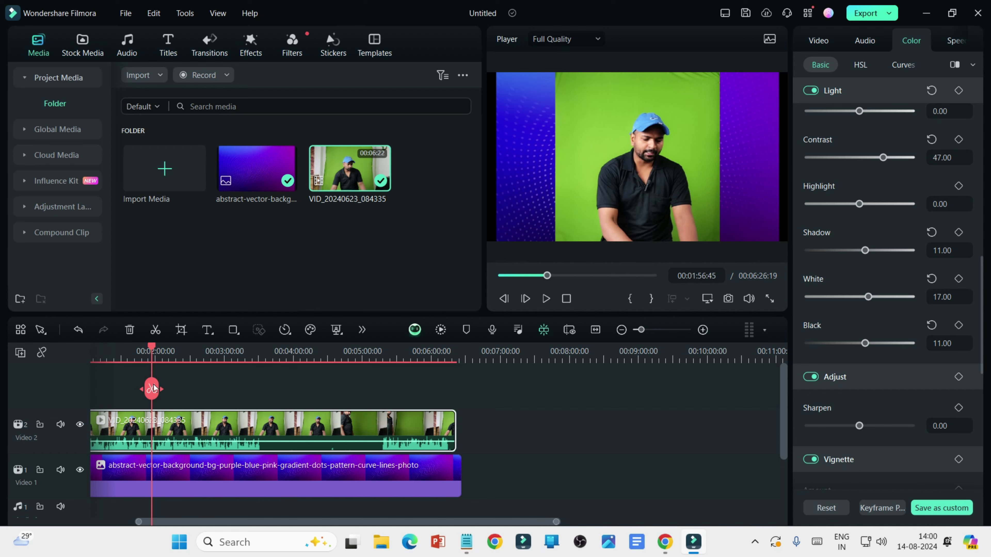
left_click_drag(153, 388, 175, 360)
left_click_drag(125, 389, 117, 384)
left_click_drag(155, 347, 304, 360)
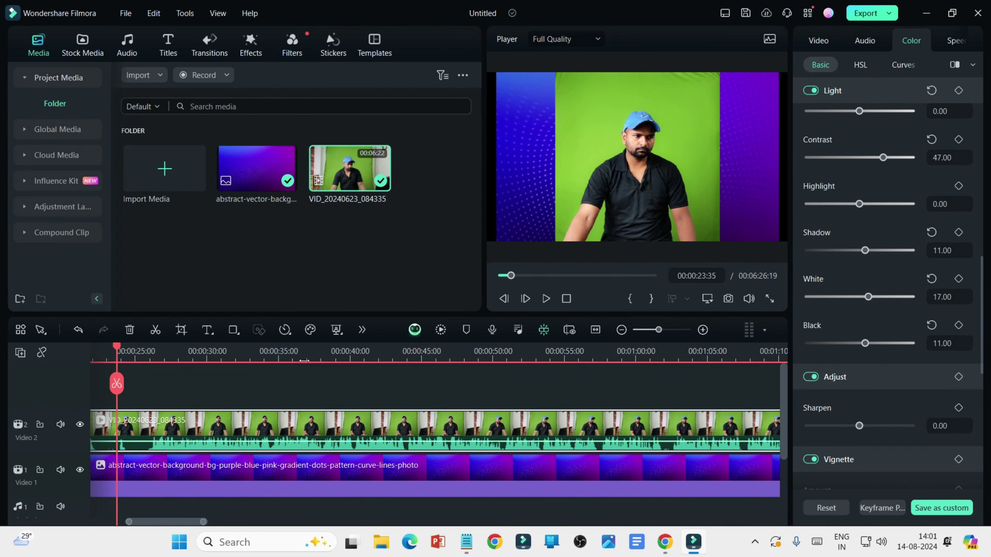
left_click_drag(122, 383, 153, 379)
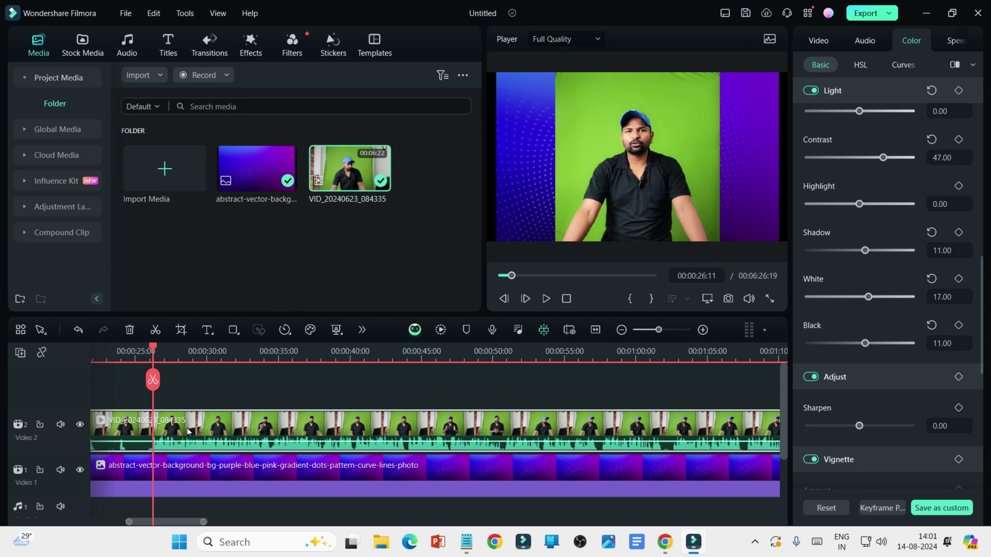
left_click(153, 382)
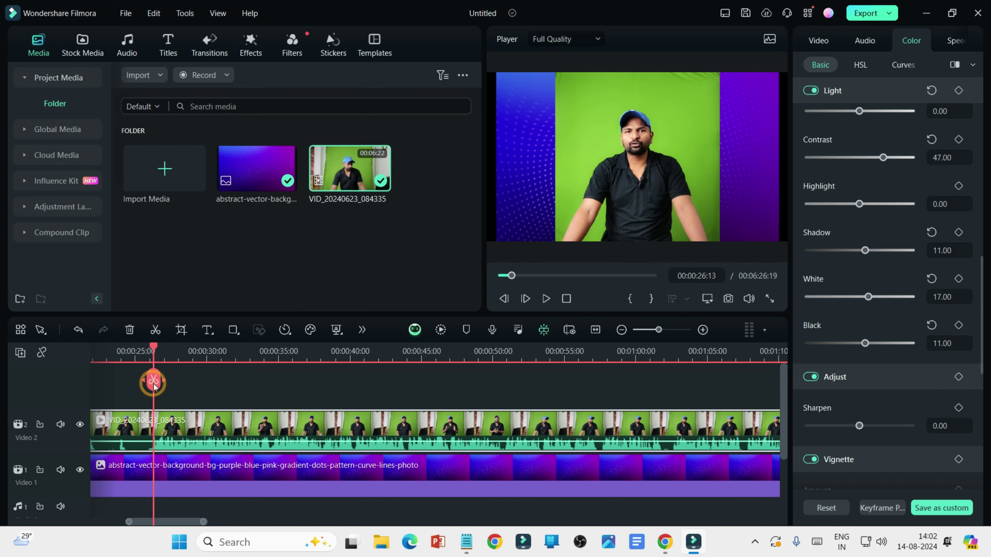
- Delete the green-screen segment before the cut and close the gap so the remaining footage starts at 00:00:00:00
left_click(140, 422)
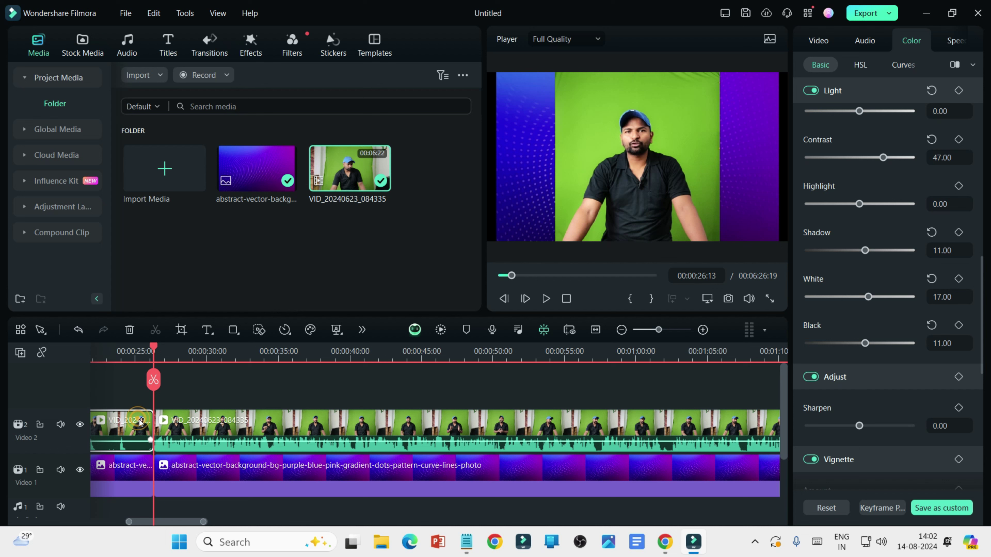
left_click(162, 426)
left_click_drag(153, 381, 226, 385)
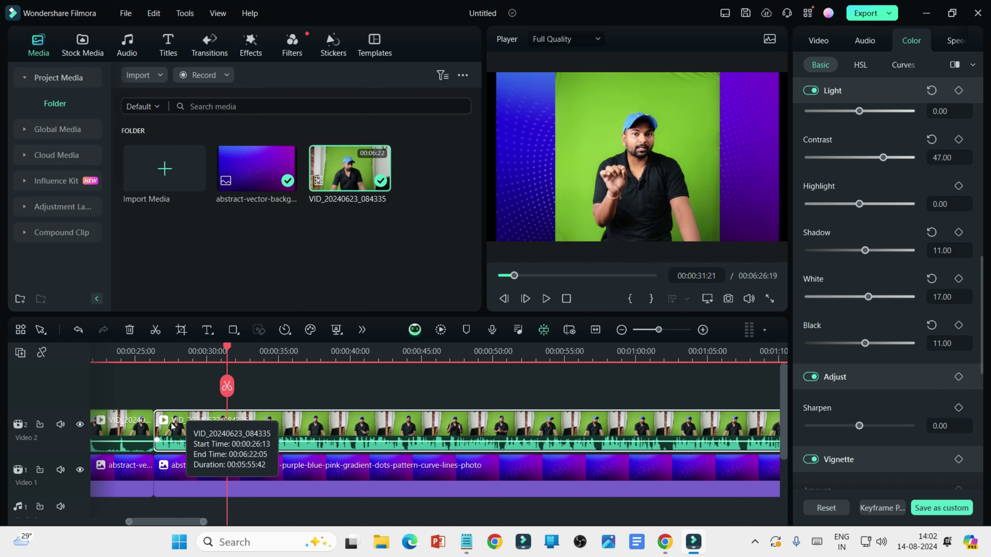
left_click(193, 428)
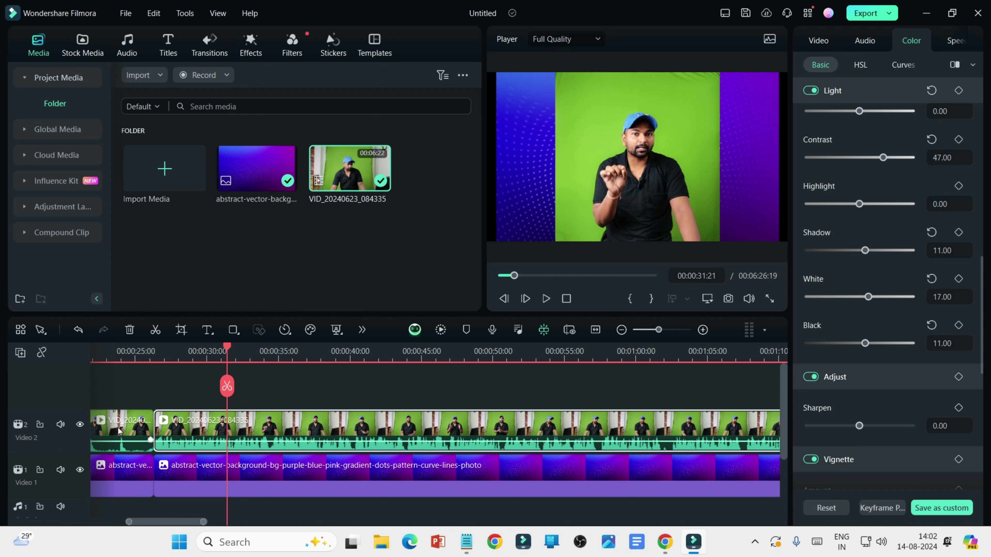
left_click(119, 431)
left_click(129, 330)
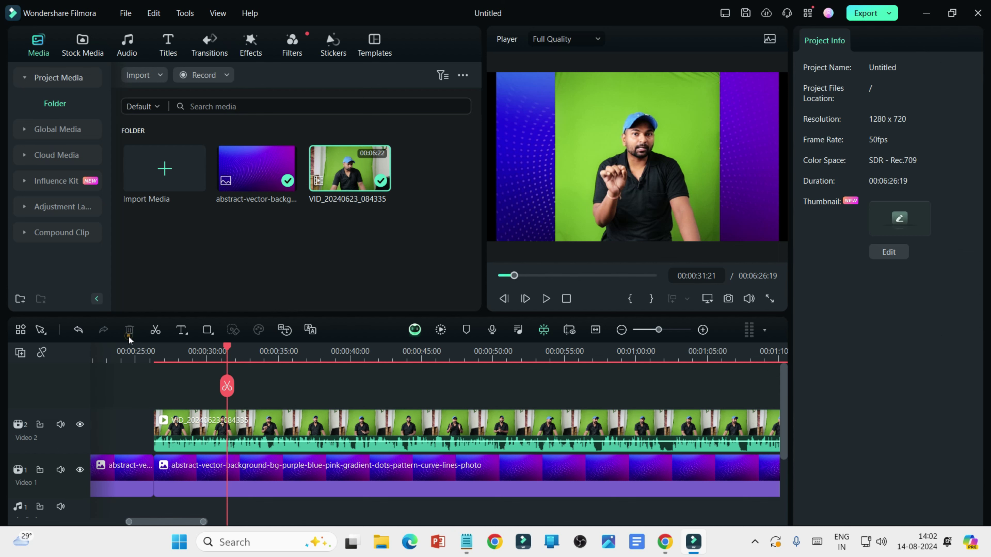
left_click(109, 411)
left_click(129, 331)
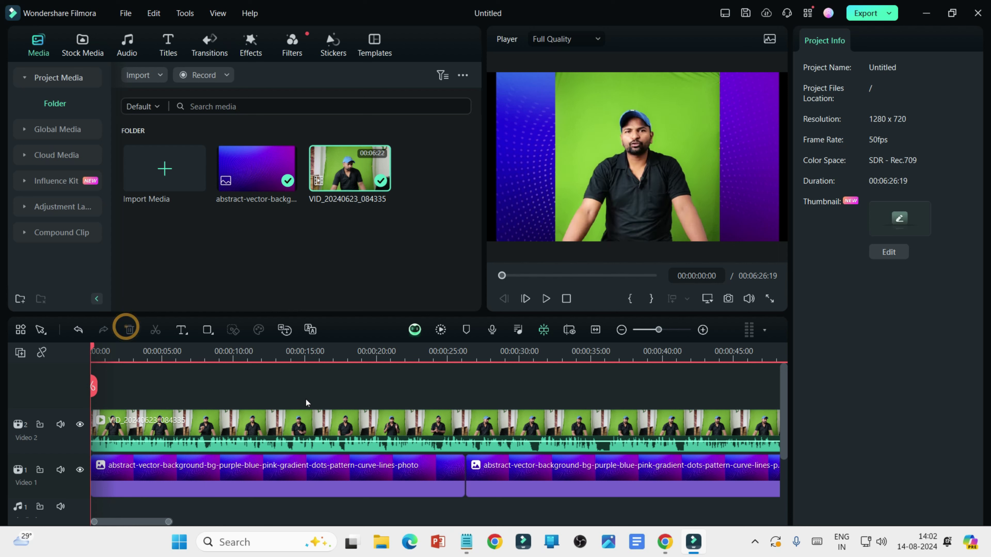
- Scrub through the trimmed green-screen clip to check its opening minute
left_click_drag(97, 388, 369, 408)
scroll(342, 353, "down", 5)
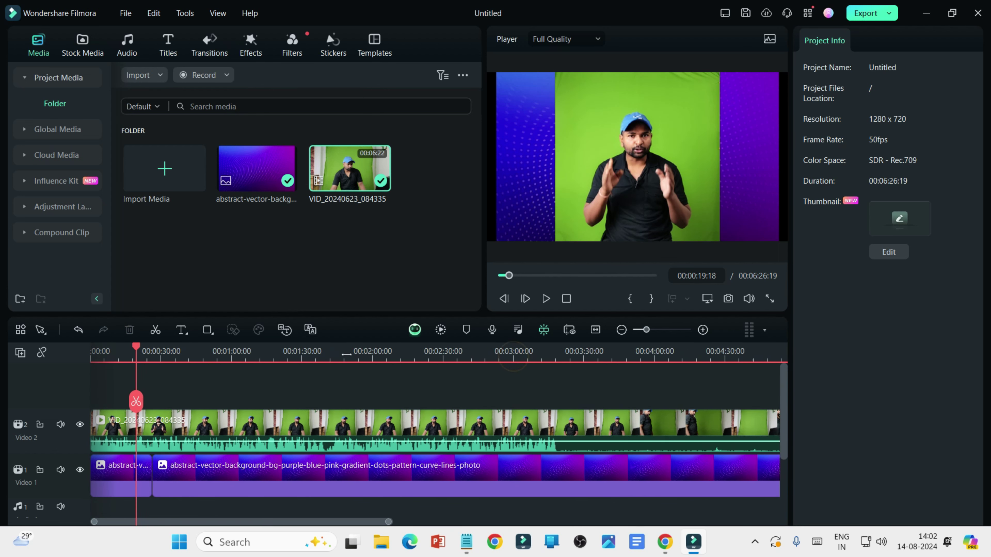
scroll(324, 352, "down", 2)
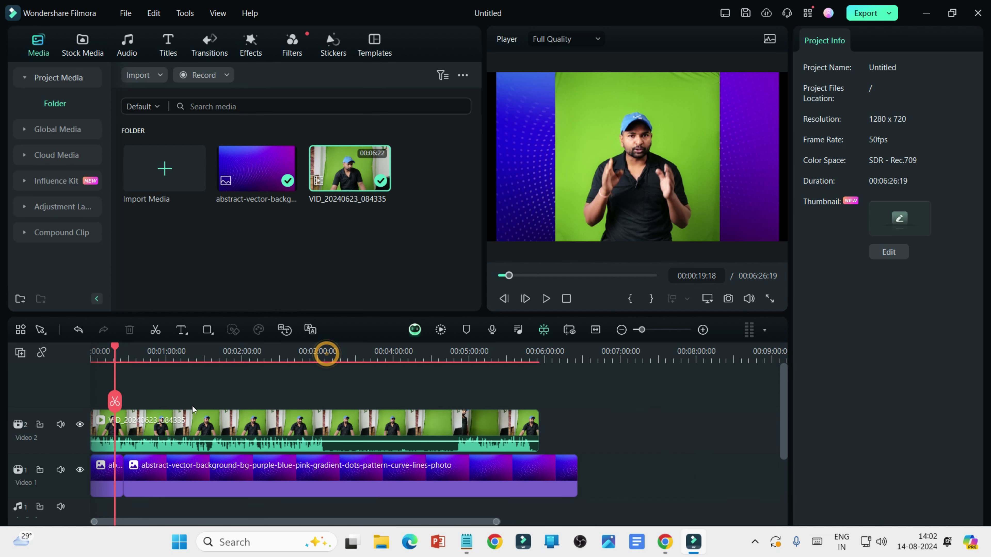
mouse_move(119, 400)
left_mouse_down()
mouse_move(542, 400)
mouse_move(170, 411)
mouse_move(290, 395)
mouse_move(352, 396)
mouse_move(432, 421)
mouse_move(184, 423)
left_mouse_up()
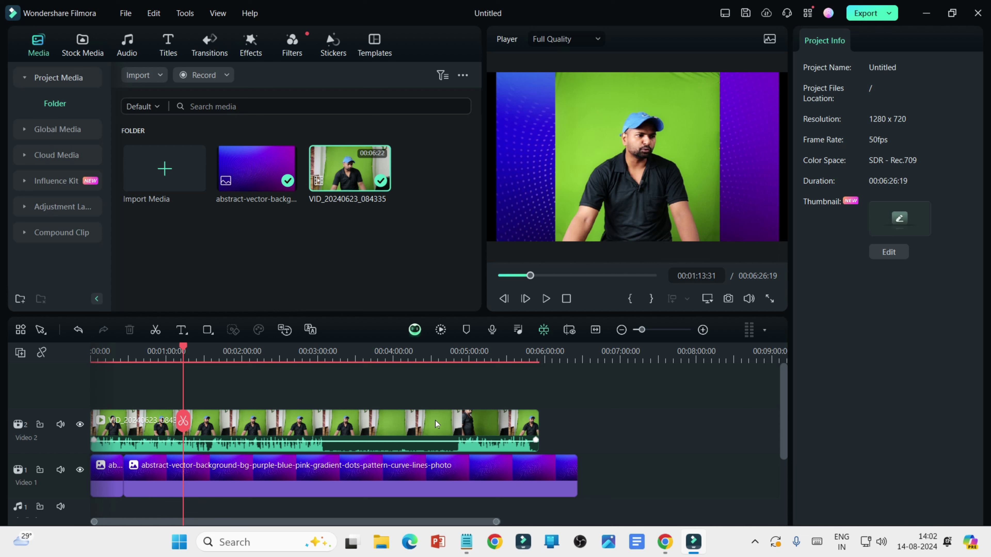
- Try Smart Cutout on the green-screen clip at about 00:01:45, cancelling the AI model update
left_click(303, 429)
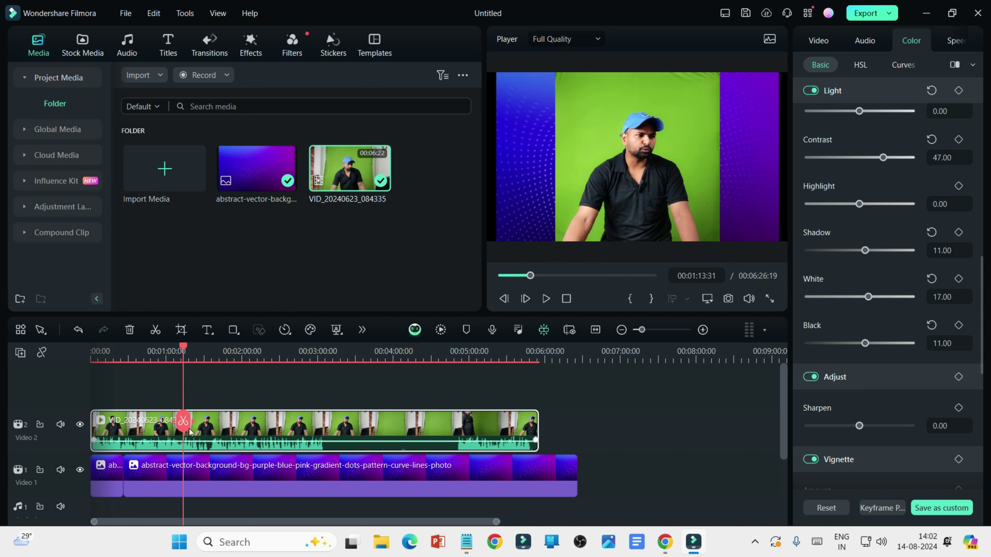
left_click_drag(190, 431, 223, 425)
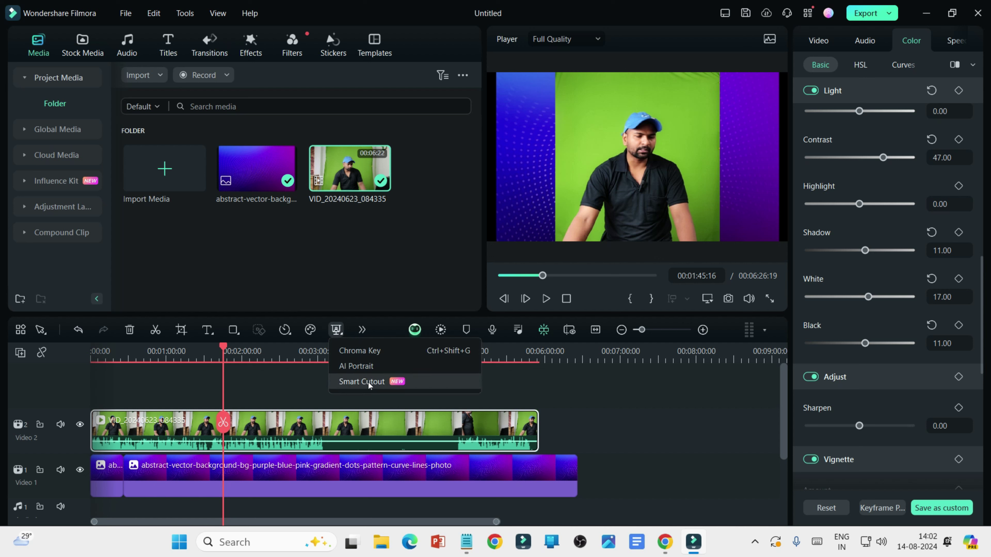
left_click(385, 382)
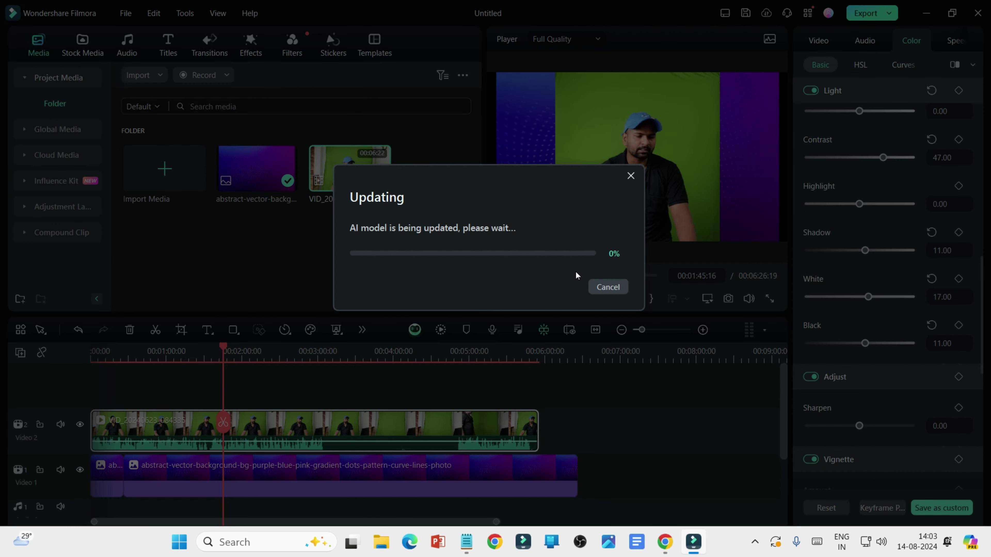
left_click(630, 175)
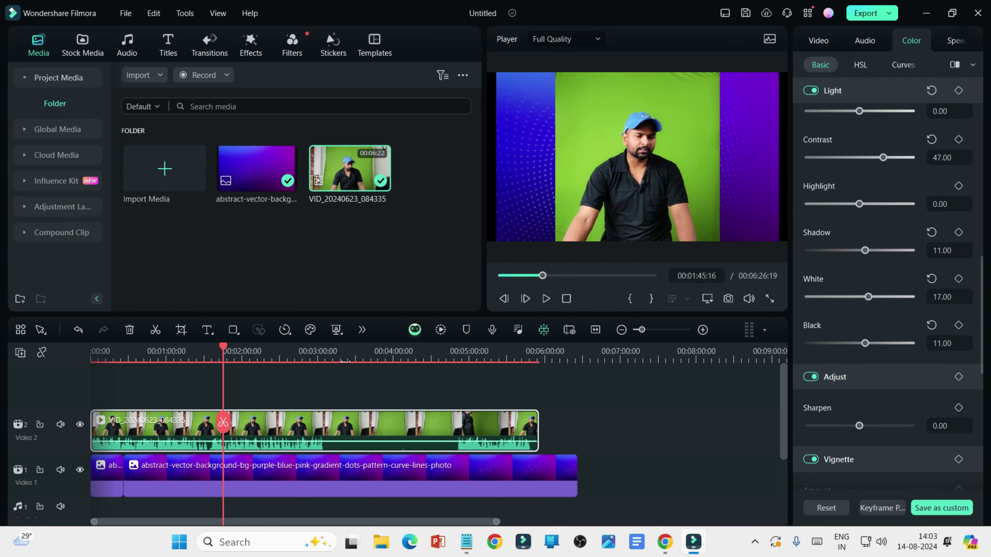
- Try AI Portrait on the green-screen clip and undo it
left_click(334, 330)
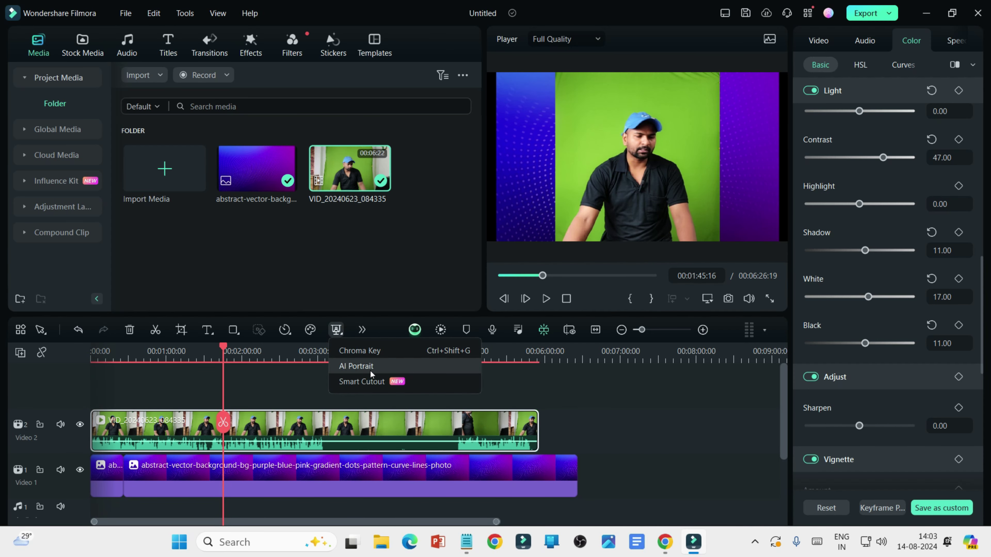
left_click(385, 369)
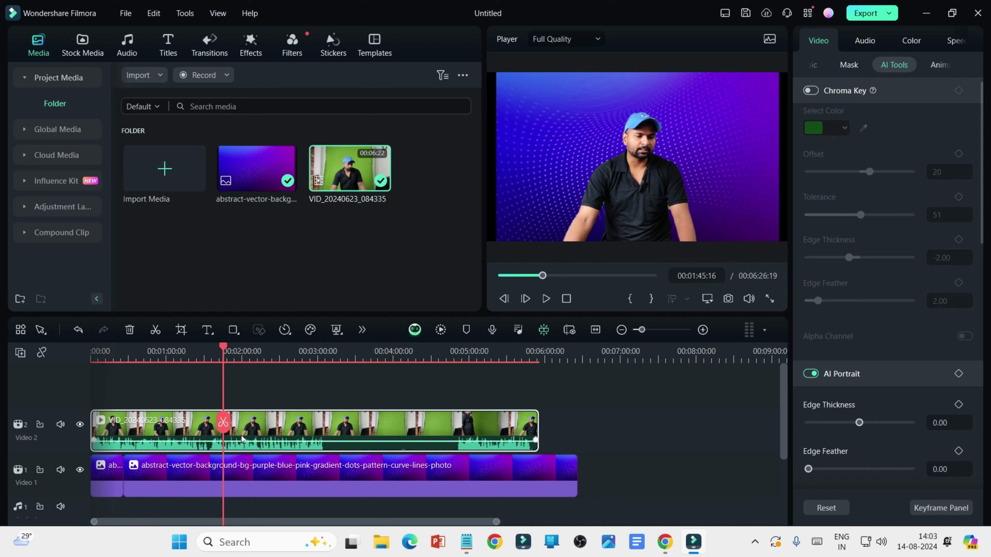
key("ctrl+z")
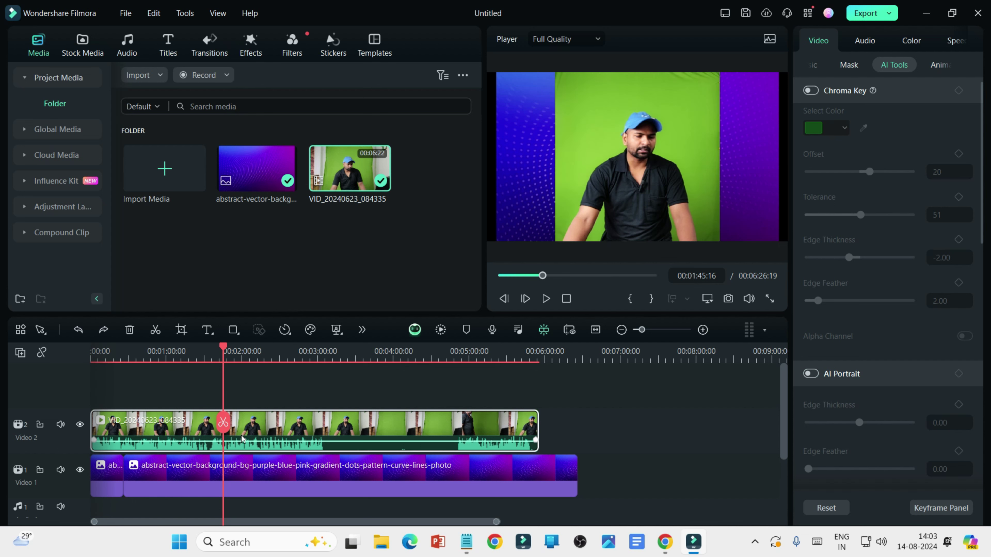
- Try Chroma Key on the green-screen clip with Offset 14, Edge Thickness 2 and Edge Feather 7, and turn it back off
left_click(342, 332)
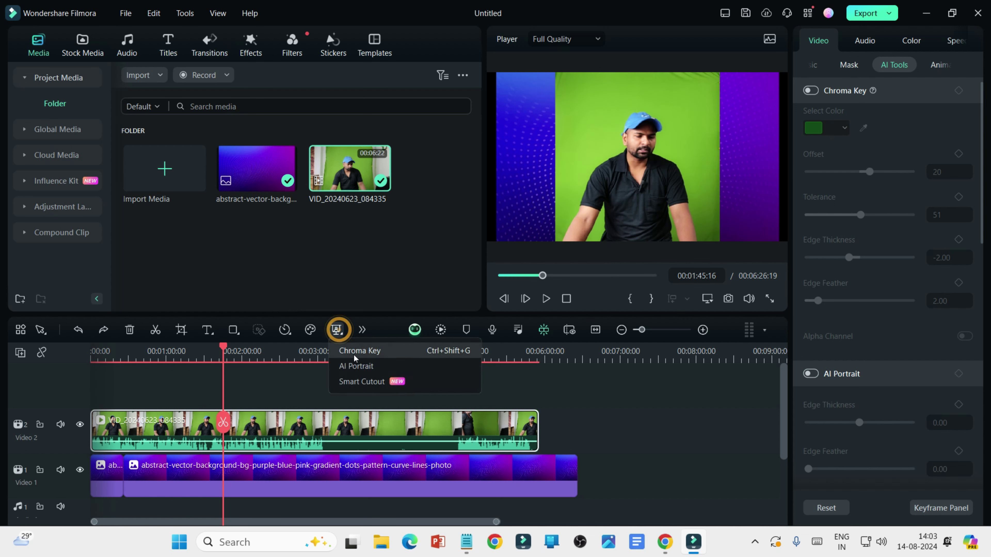
left_click(383, 353)
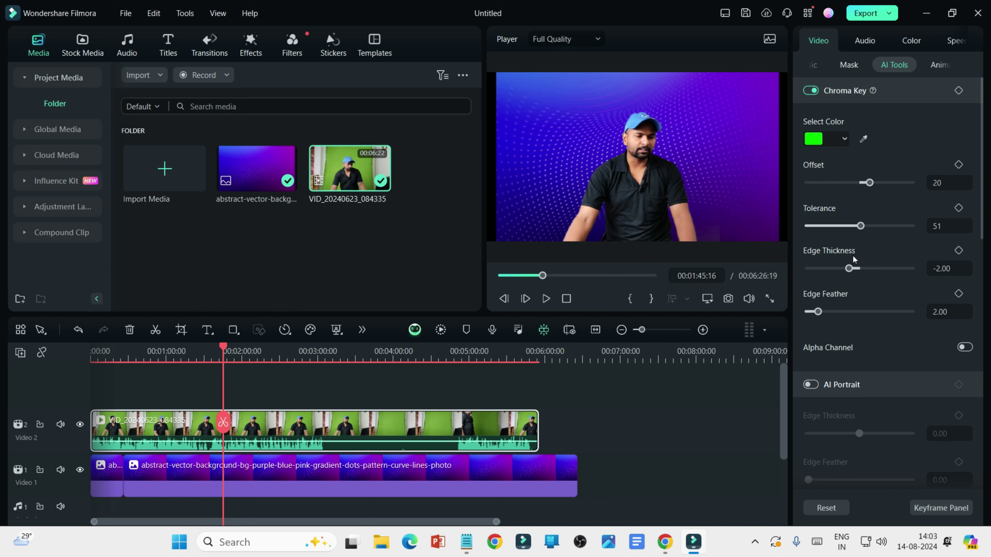
left_click(823, 314)
scroll(879, 349, "down", 4)
scroll(879, 349, "up", 3)
scroll(880, 348, "down", 4)
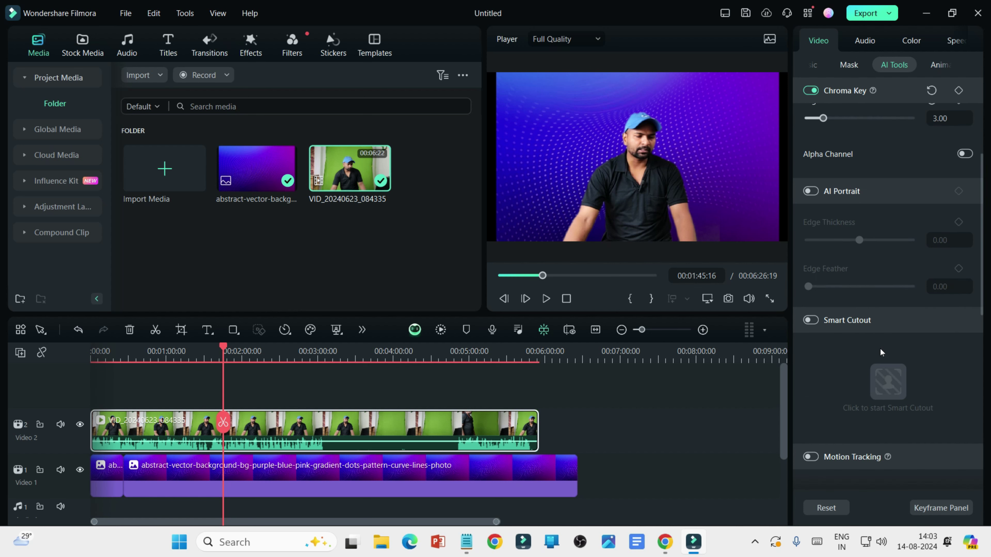
scroll(880, 349, "up", 5)
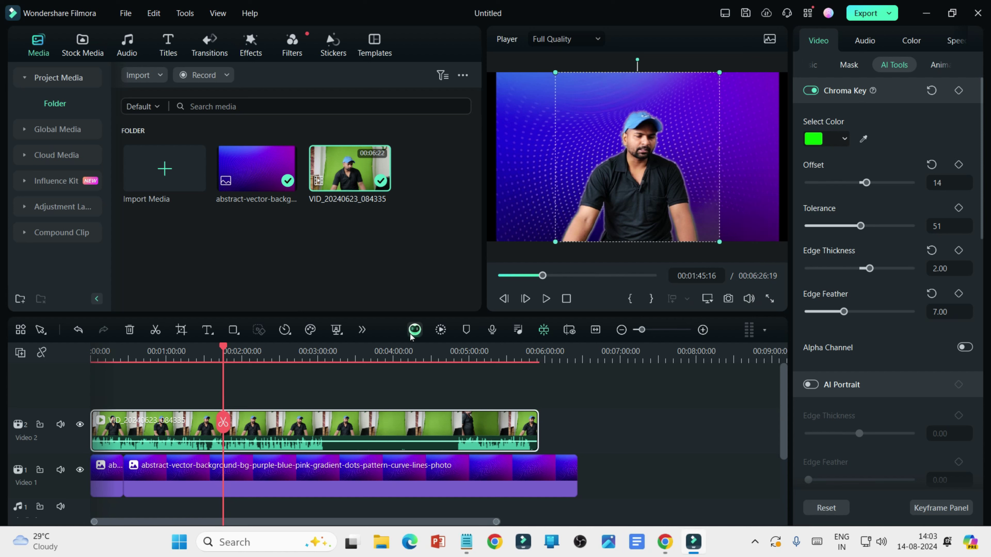
left_click(336, 330)
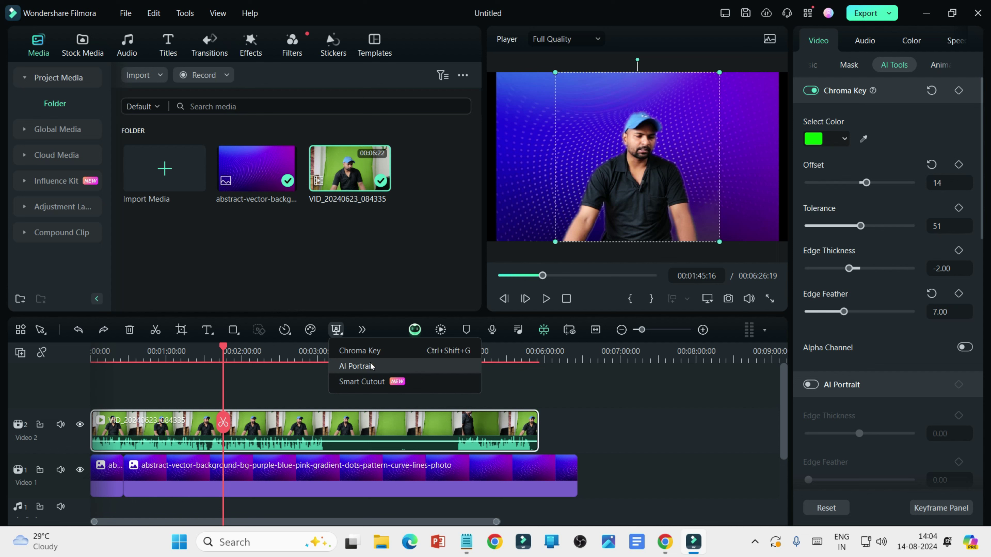
key("ctrl+shift+g")
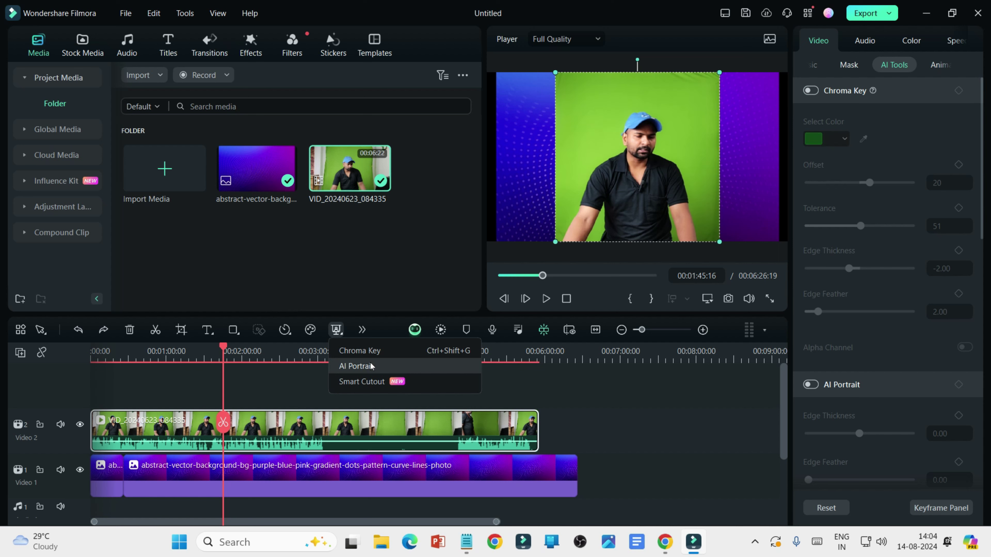
- Remove the green-screen clip's background with AI Portrait, check it in full screen and return the playhead to the start
left_click(356, 366)
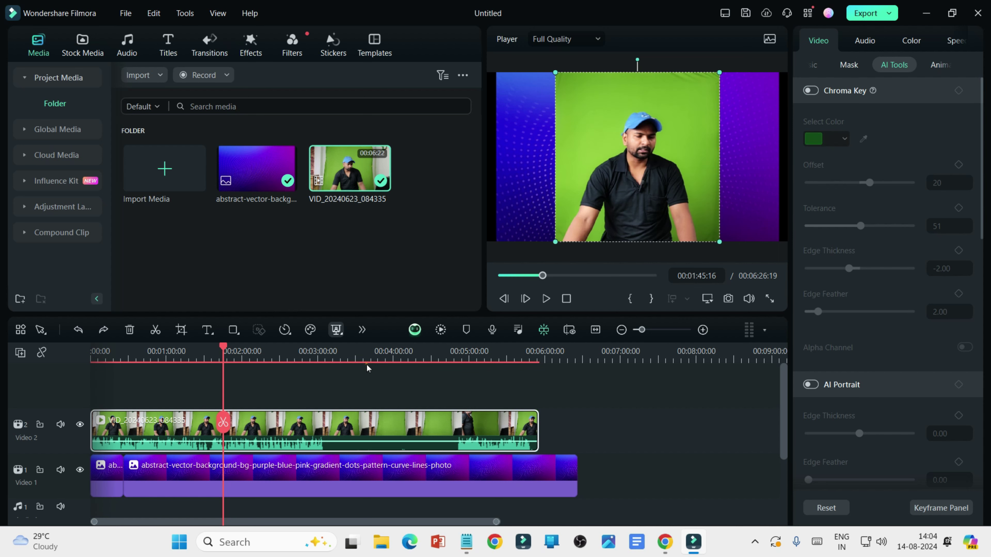
left_click(769, 298)
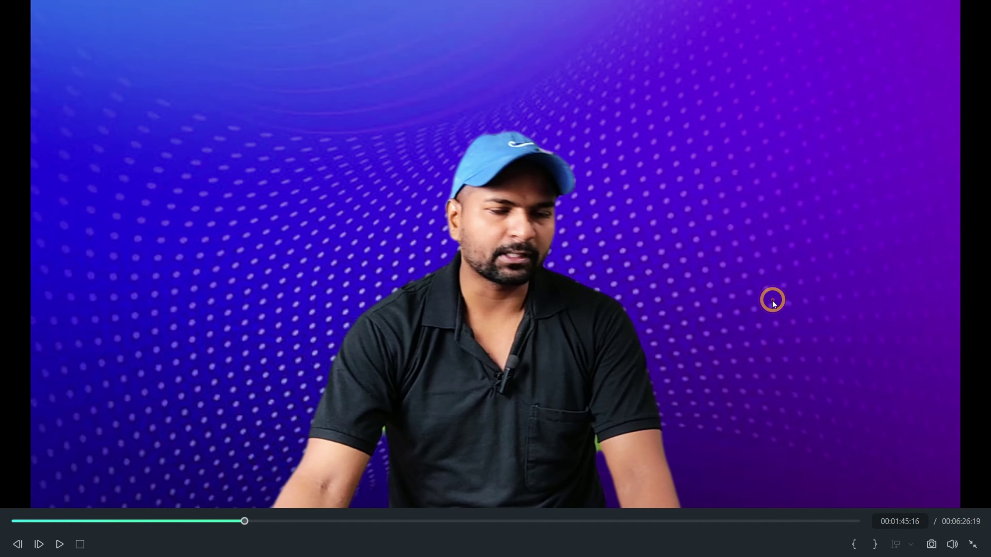
key("Escape")
left_click_drag(224, 422, 93, 420)
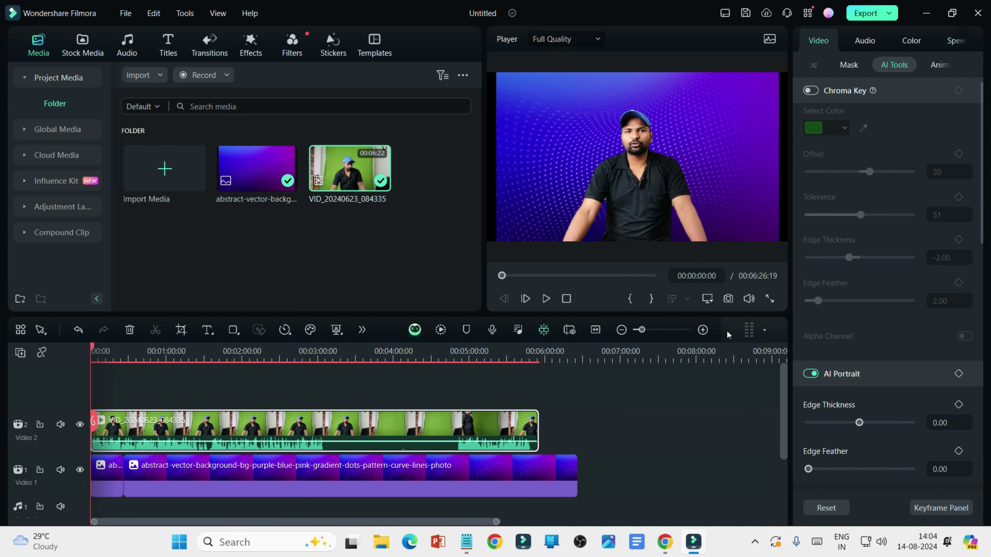
- Cut the section from 00:03:03:02 to 00:04:51:22 out of the green-screen clip and close the gap
left_click(770, 300)
key("Escape")
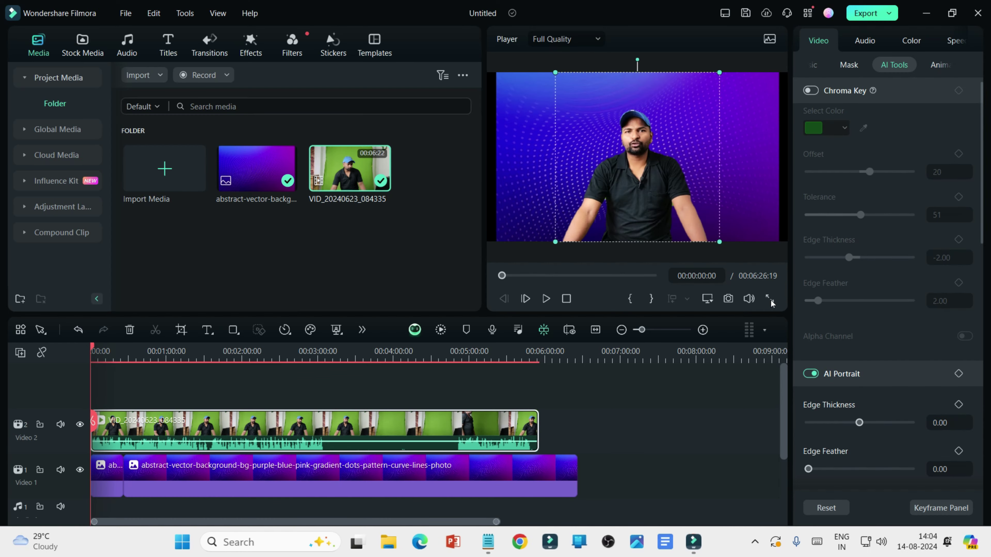
left_click_drag(94, 421, 321, 403)
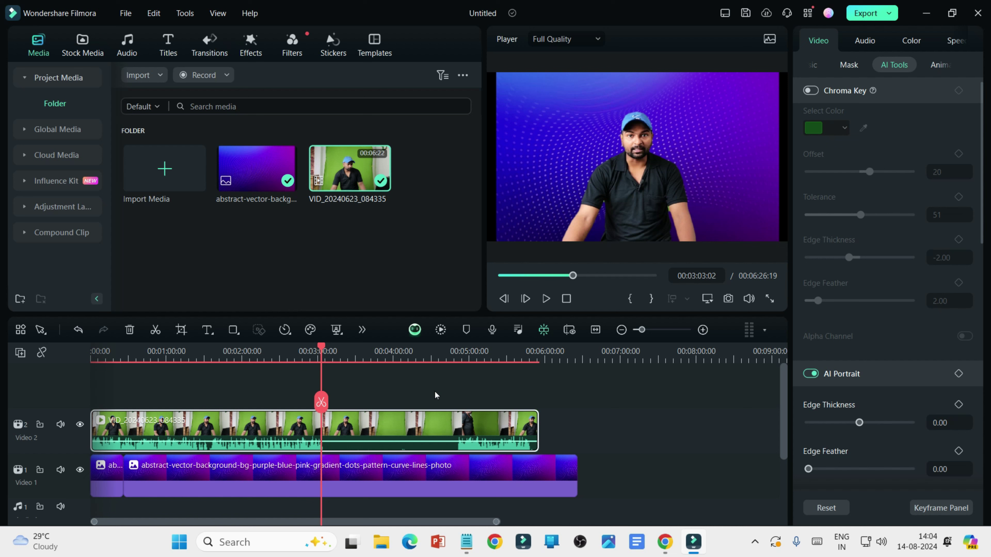
left_click(325, 402)
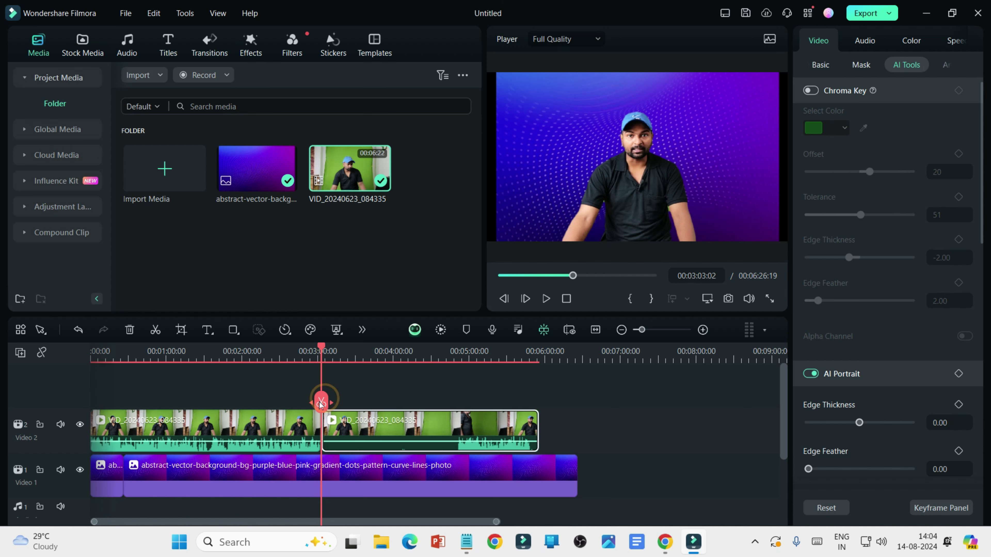
left_click_drag(322, 402, 460, 396)
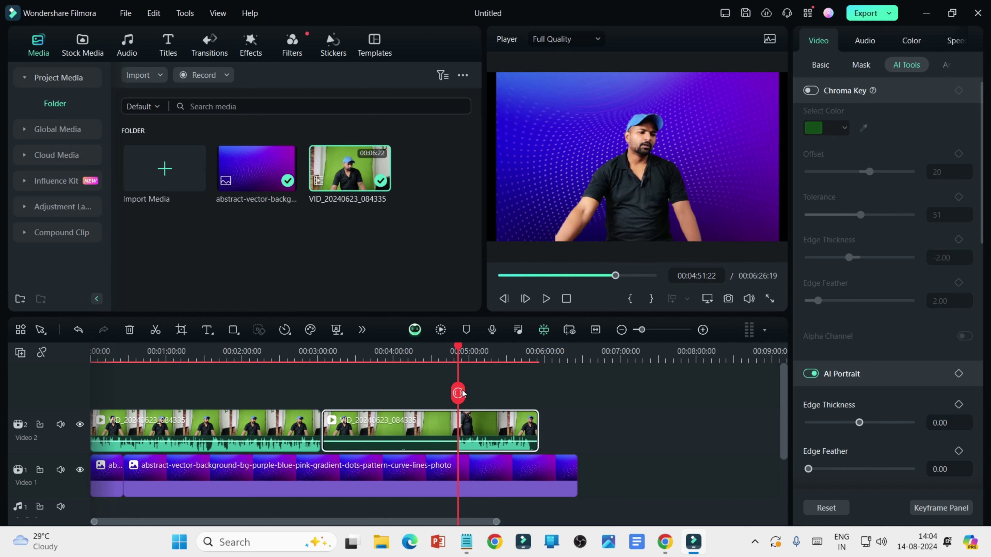
left_click(457, 394)
left_click(409, 415)
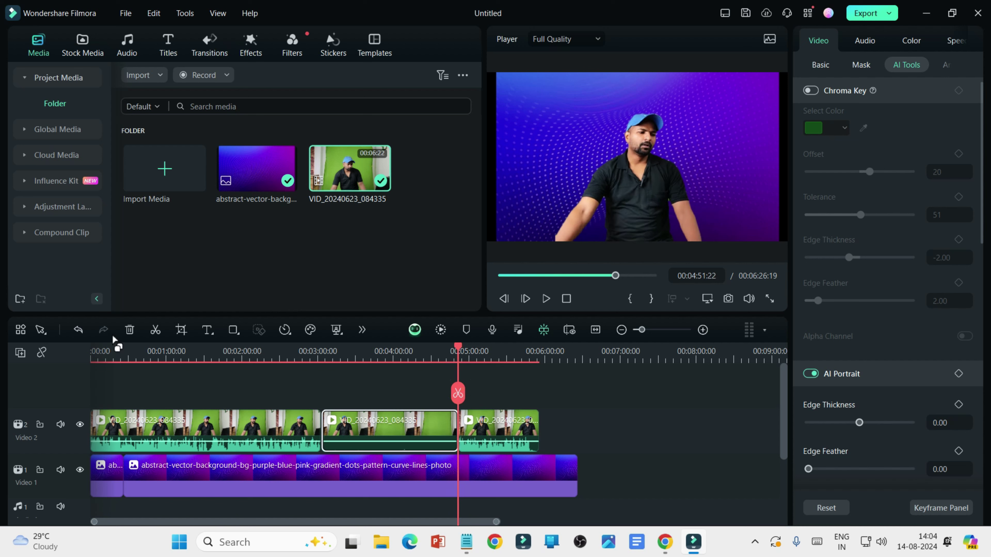
left_click(130, 330)
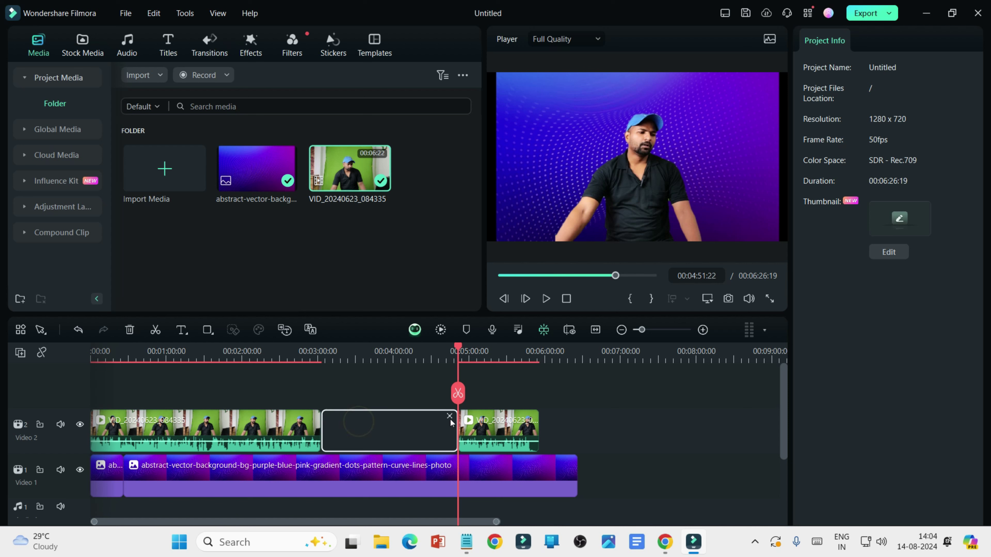
left_click(450, 416)
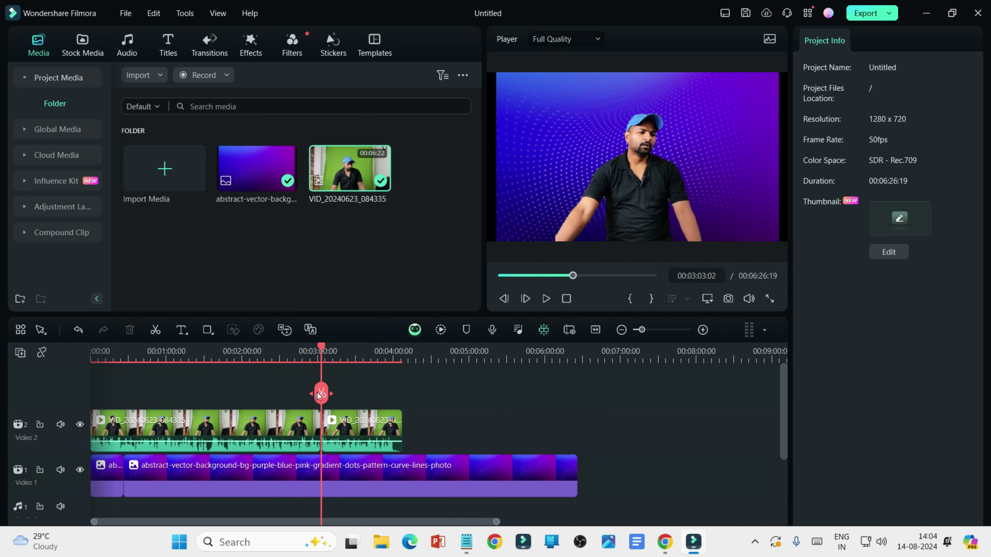
- Split both video tracks at 00:04:00:24 and delete everything after that point
mouse_move(321, 388)
left_mouse_down()
mouse_move(387, 386)
mouse_move(320, 386)
left_mouse_up()
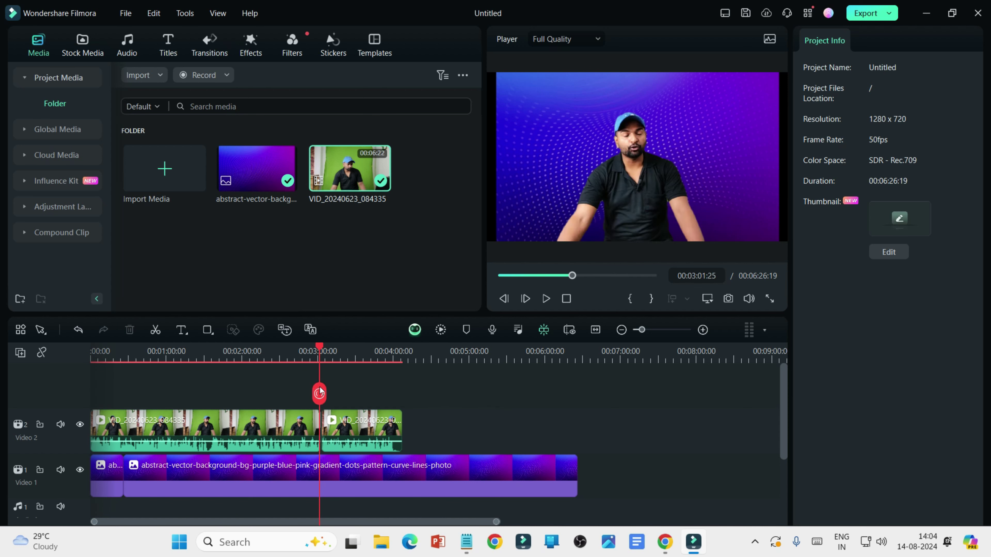
scroll(523, 346, "up", 3)
scroll(523, 346, "down", 3)
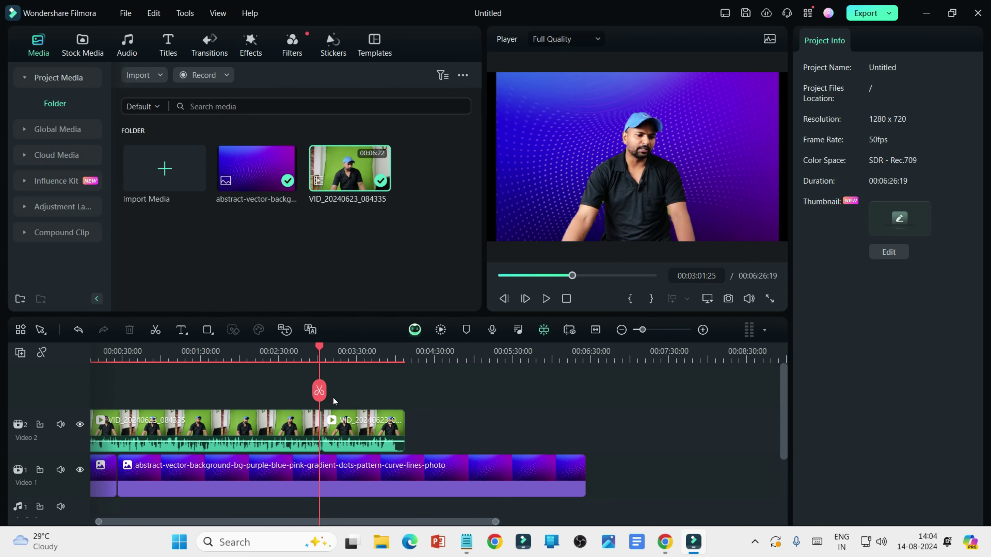
left_click_drag(319, 390, 395, 390)
left_click(396, 390)
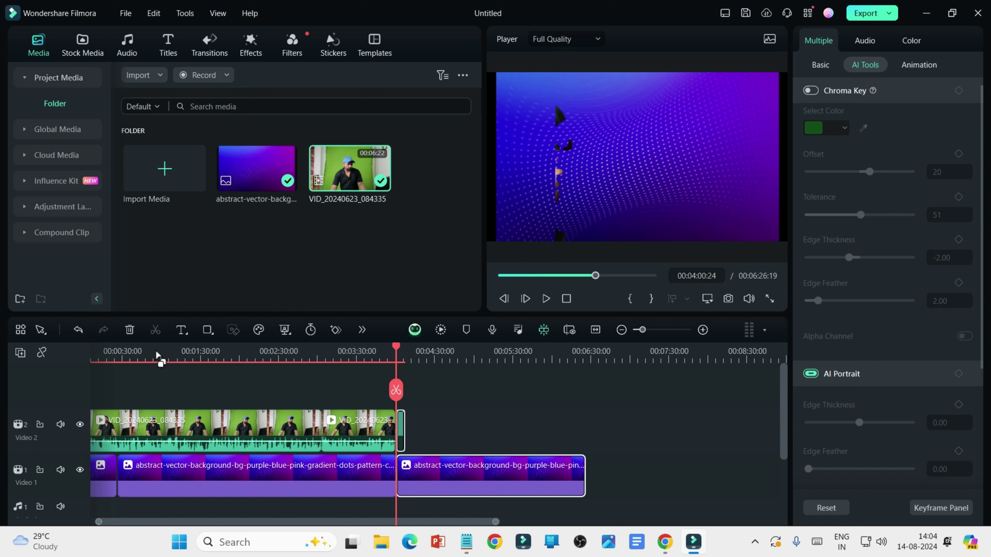
left_click(130, 330)
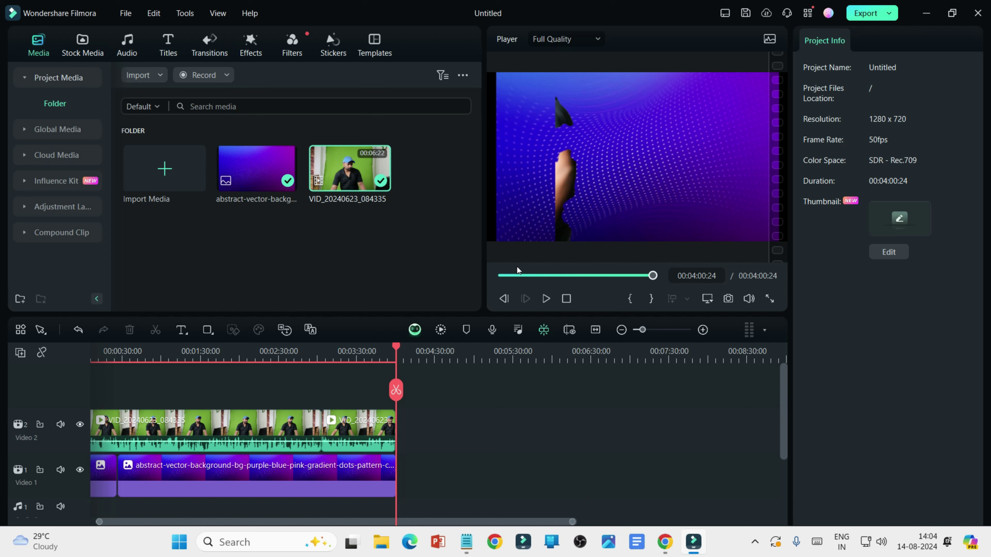
- Split both video tracks at 00:03:59:10 and delete the short remainder at the end
left_click_drag(405, 395, 471, 381)
scroll(517, 391, "up", 3)
left_click(472, 378)
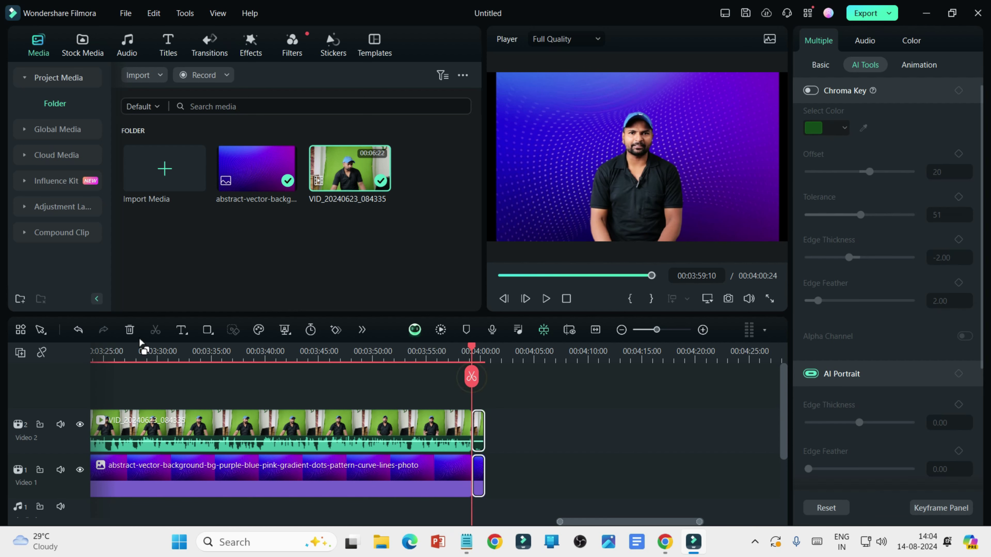
left_click(129, 330)
- Reposition and slightly enlarge the last green-screen clip in the frame at about 00:03:50:02
left_click_drag(471, 377, 366, 386)
left_click(372, 422)
left_click_drag(633, 211, 685, 211)
left_click(683, 210)
left_click(683, 210)
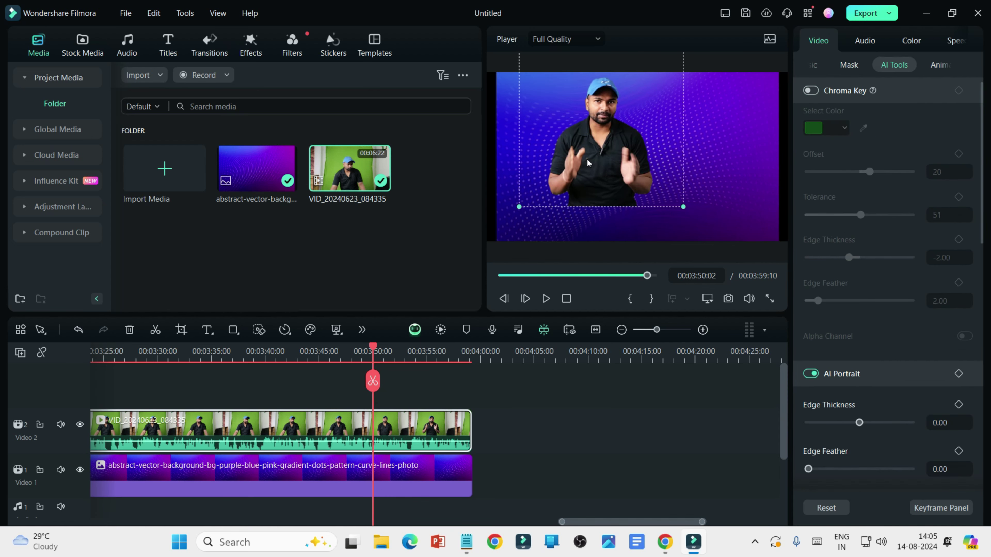
mouse_move(720, 243)
left_mouse_down()
mouse_move(744, 264)
mouse_move(725, 249)
left_mouse_up()
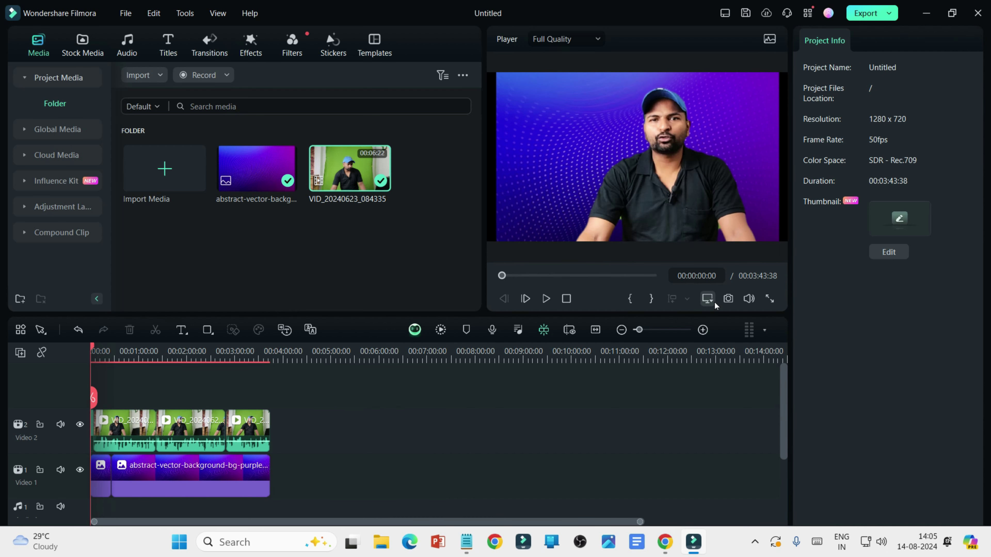
- Import the logo image 20231027_112702 from the MY photo folder into the project media
mouse_move(749, 298)
left_click(152, 174)
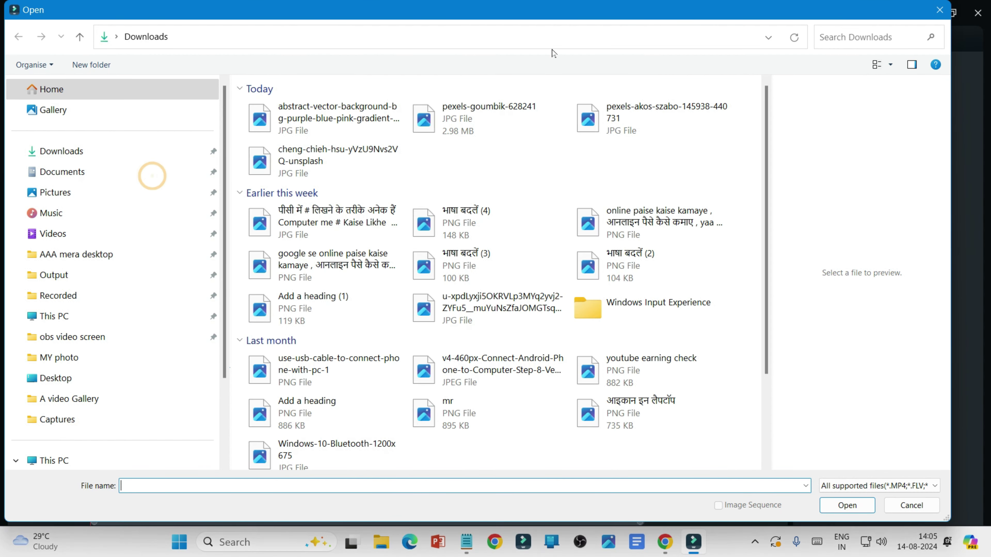
left_click(117, 356)
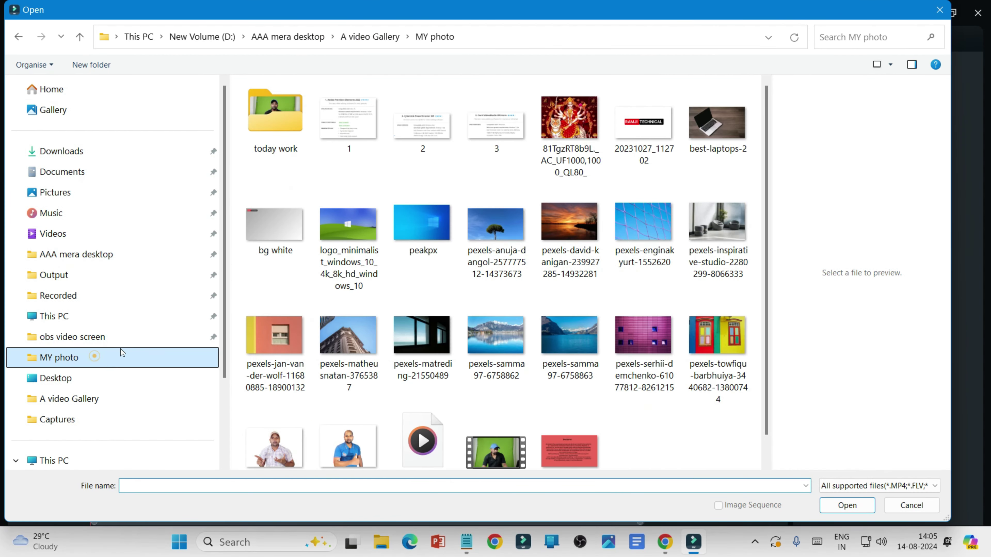
left_click(644, 123)
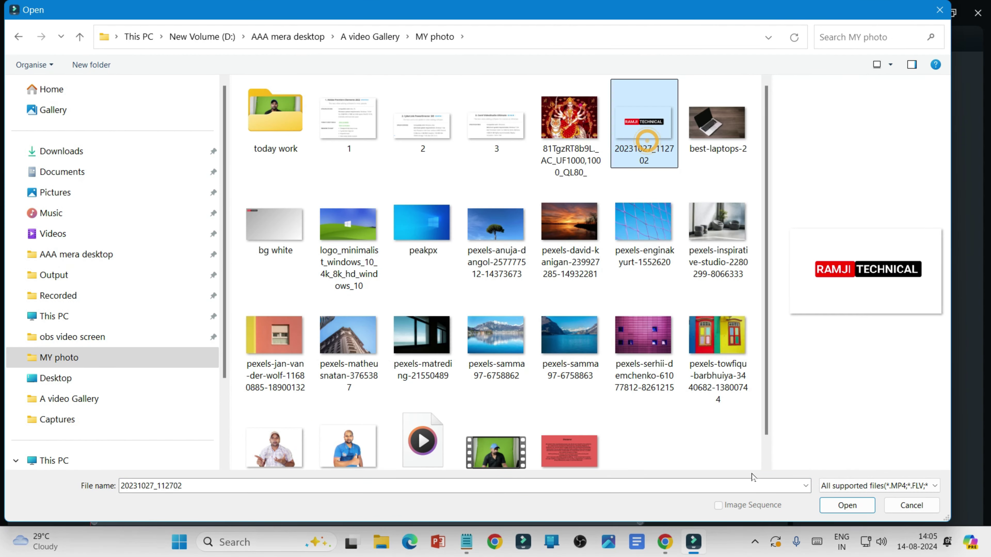
left_click(847, 505)
- Place the logo image on a track above the videos at 00:00 and extend it to the end of the video
left_click_drag(159, 244, 95, 429)
scroll(153, 356, "up", 2)
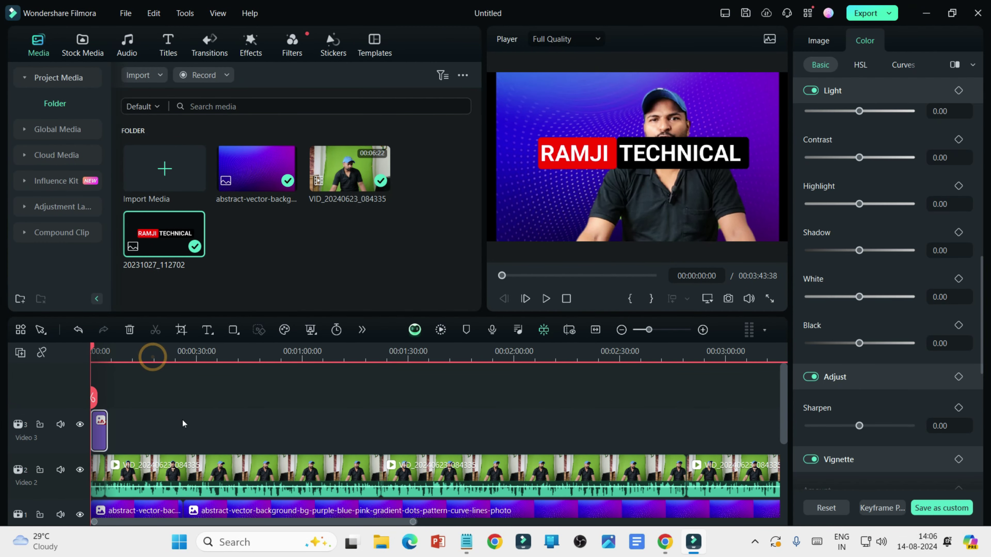
left_click_drag(105, 431, 776, 430)
scroll(288, 367, "down", 5)
- Shrink the logo into the upper-left corner of the frame, check it at 00:01:49:45 and return the playhead to the start
left_click_drag(556, 229, 531, 104)
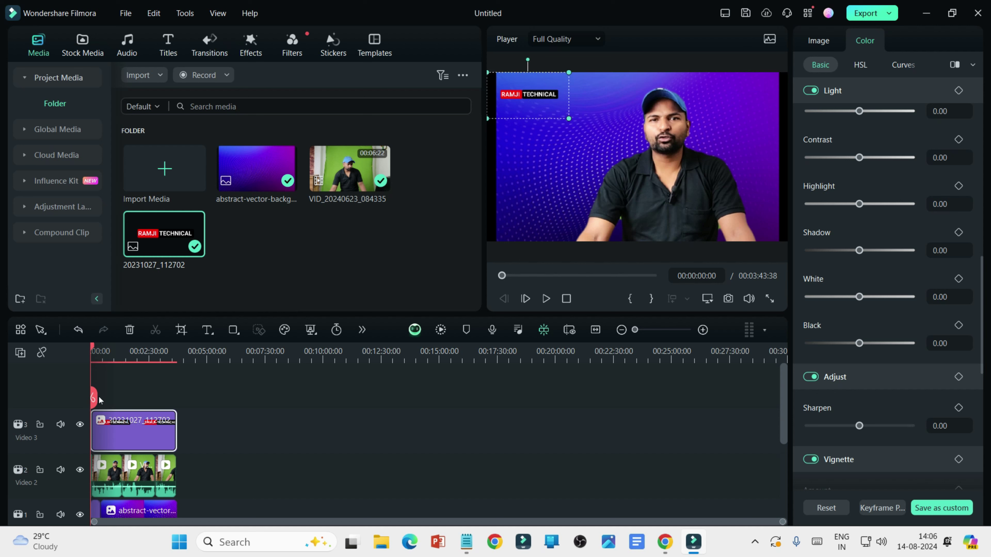
left_click_drag(95, 397, 133, 395)
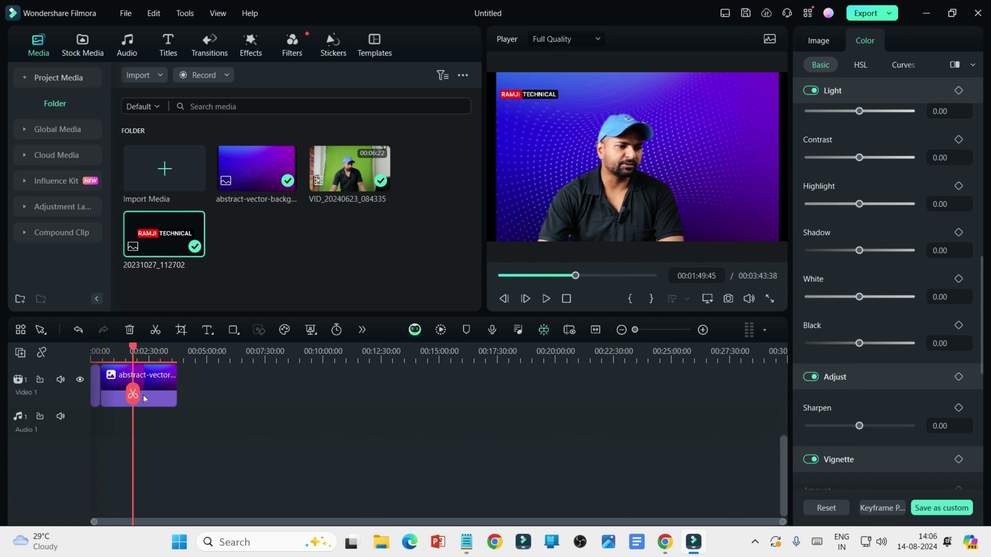
key("Home")
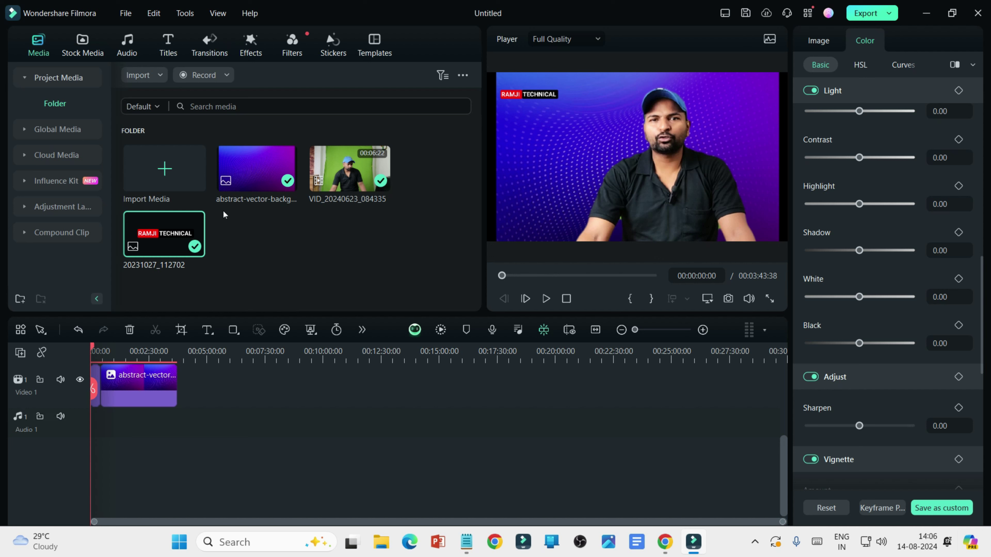
- Import the music file Smooth and Cool - Nico Staf from the A video Gallery folder
left_click(130, 59)
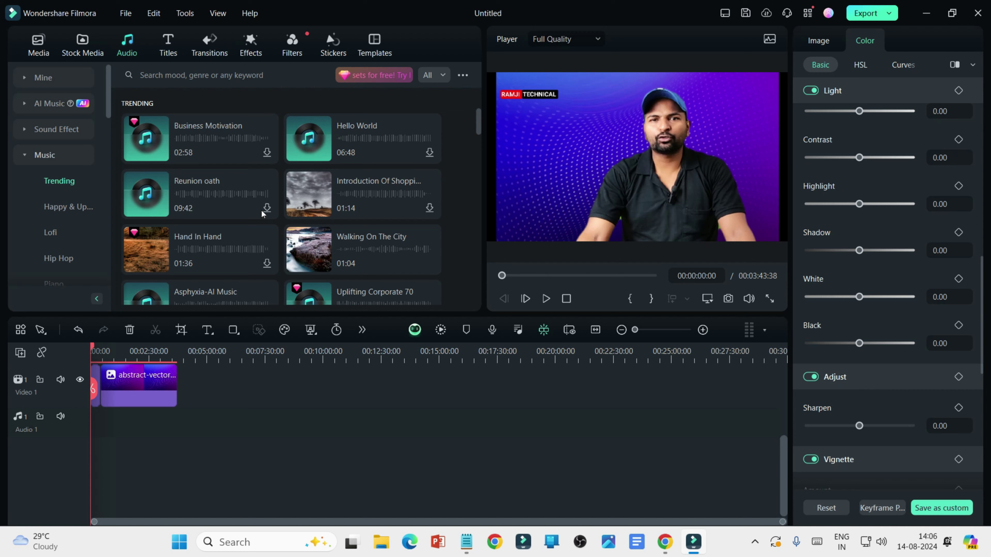
left_click(40, 48)
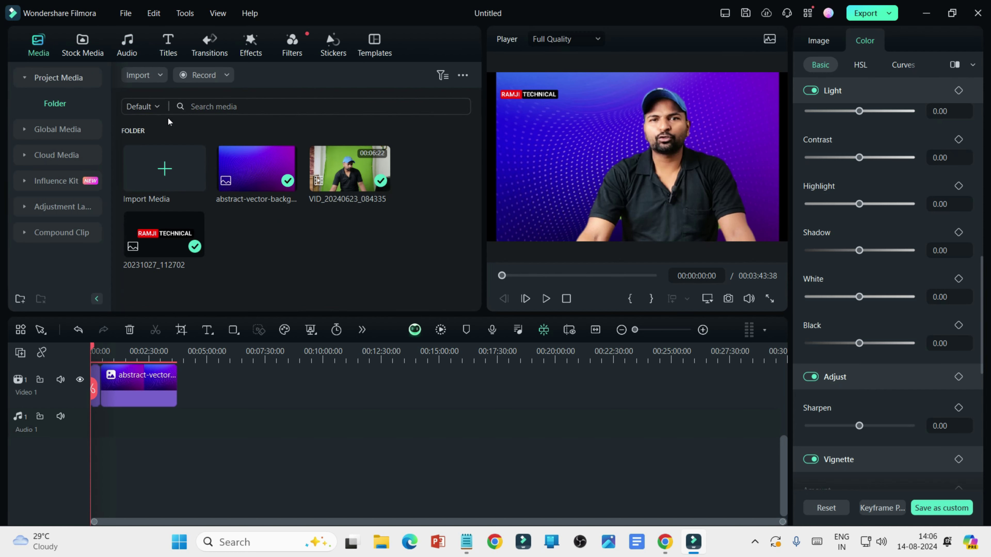
left_click(168, 179)
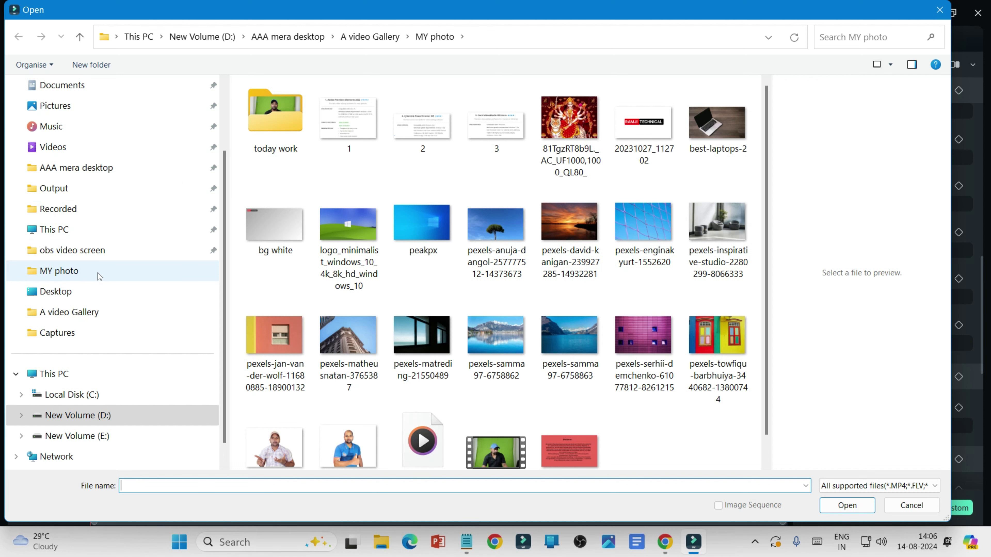
left_click(93, 317)
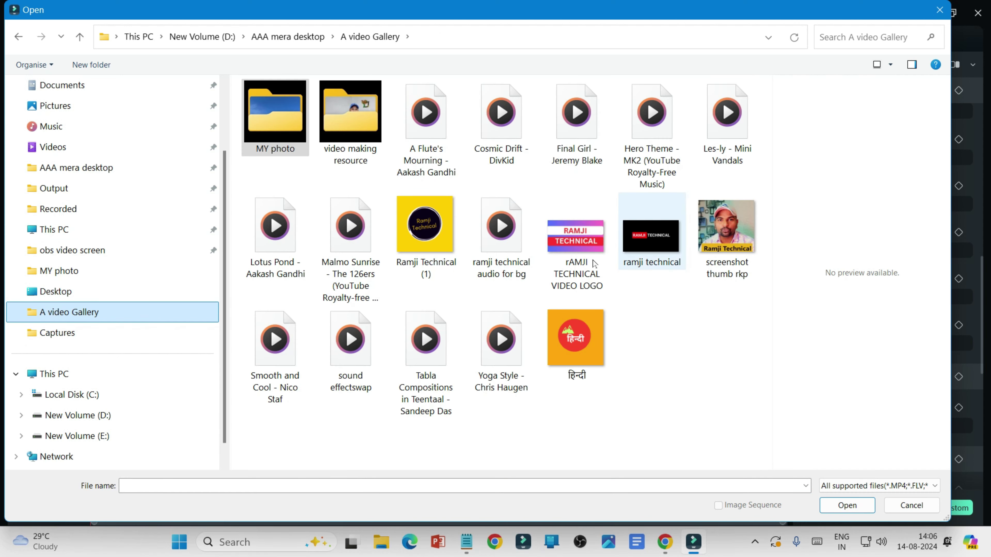
left_click(275, 346)
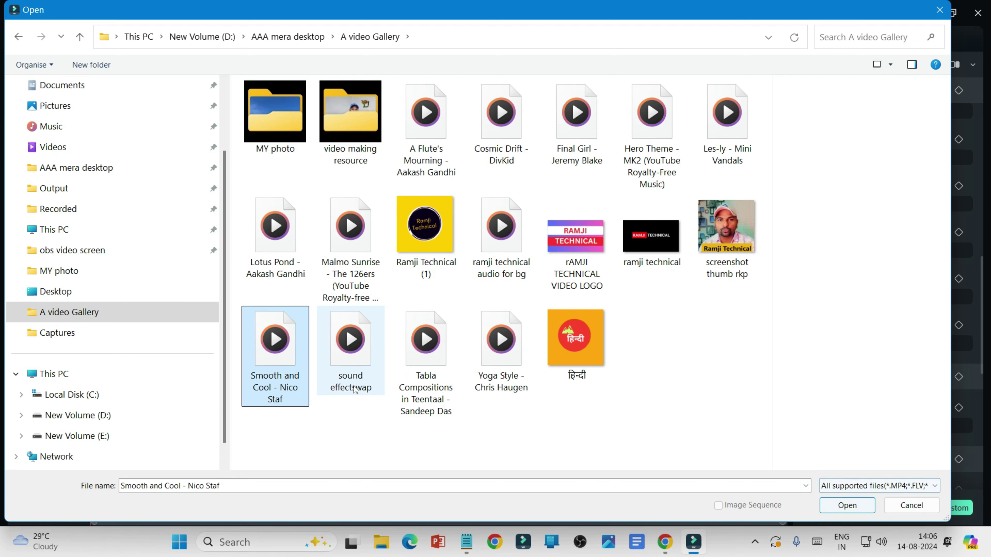
left_click(848, 505)
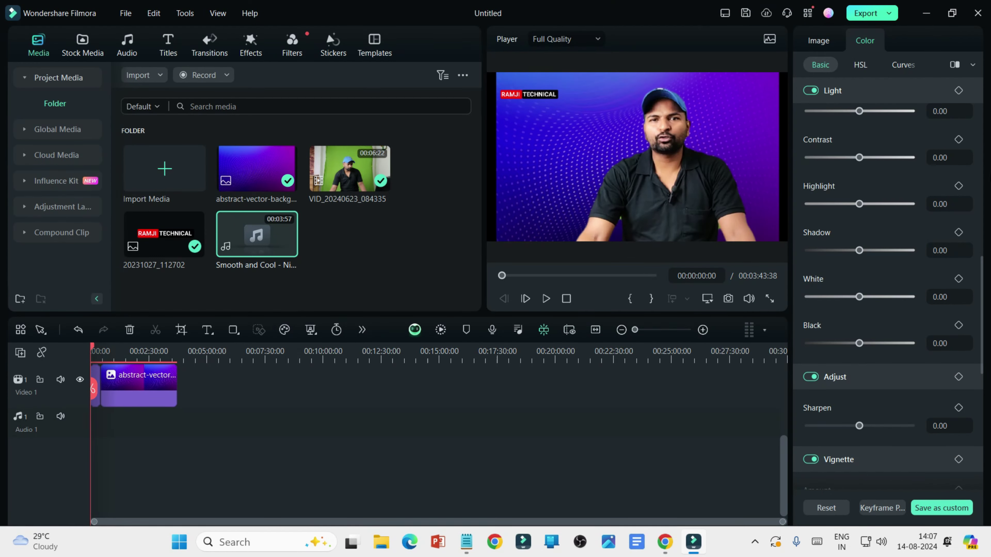
- Place the Smooth and Cool music on the Audio 1 track from the start and set its volume to -24.63 dB
left_click_drag(256, 244, 123, 391)
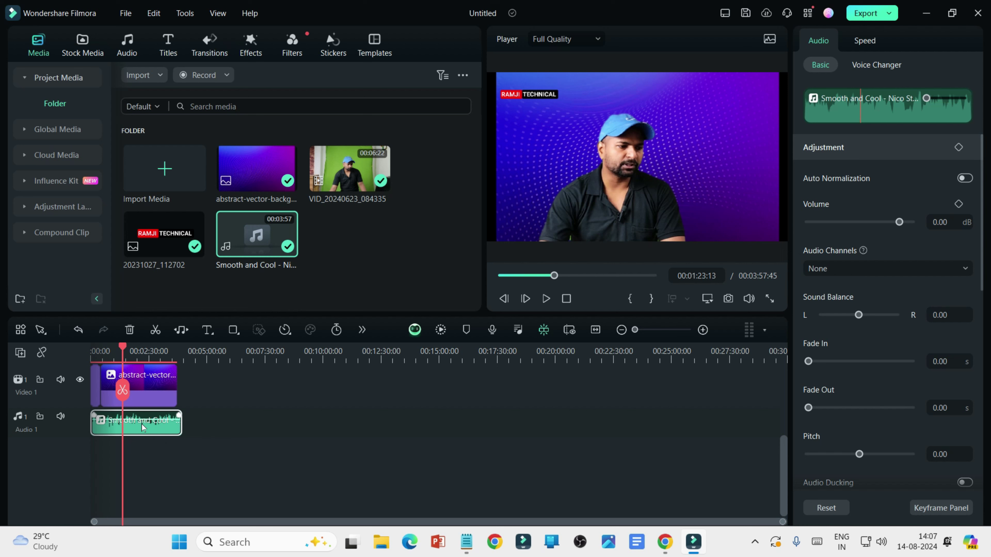
left_click_drag(144, 418, 145, 434)
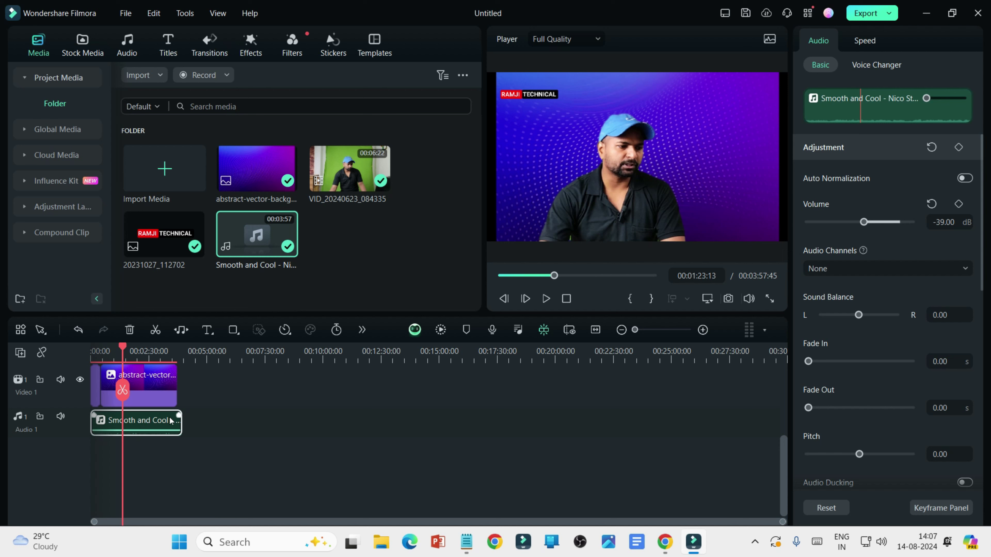
mouse_move(861, 226)
left_mouse_down()
mouse_move(894, 221)
mouse_move(877, 221)
left_mouse_up()
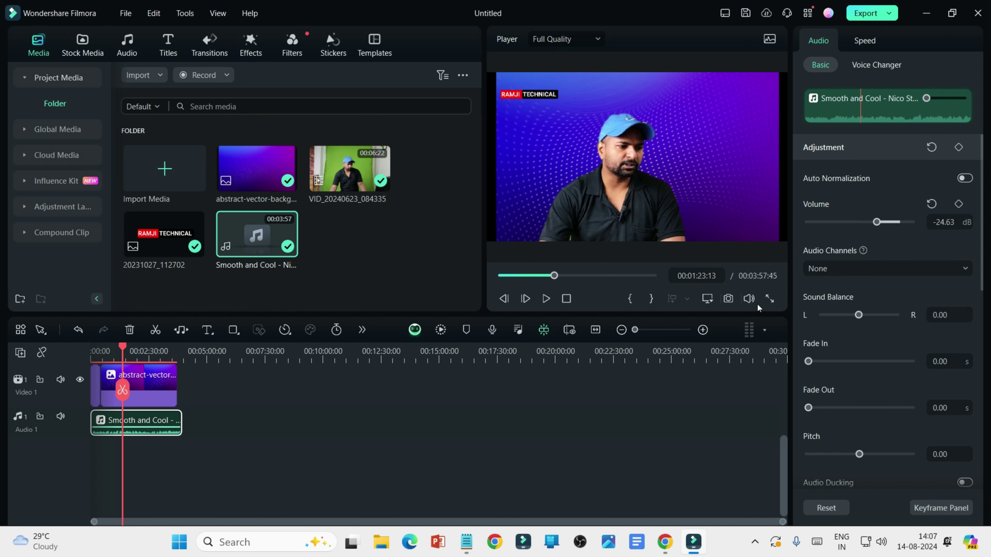
- Mute the player and check the composite in full screen at 00:00:21:36
left_click(749, 299)
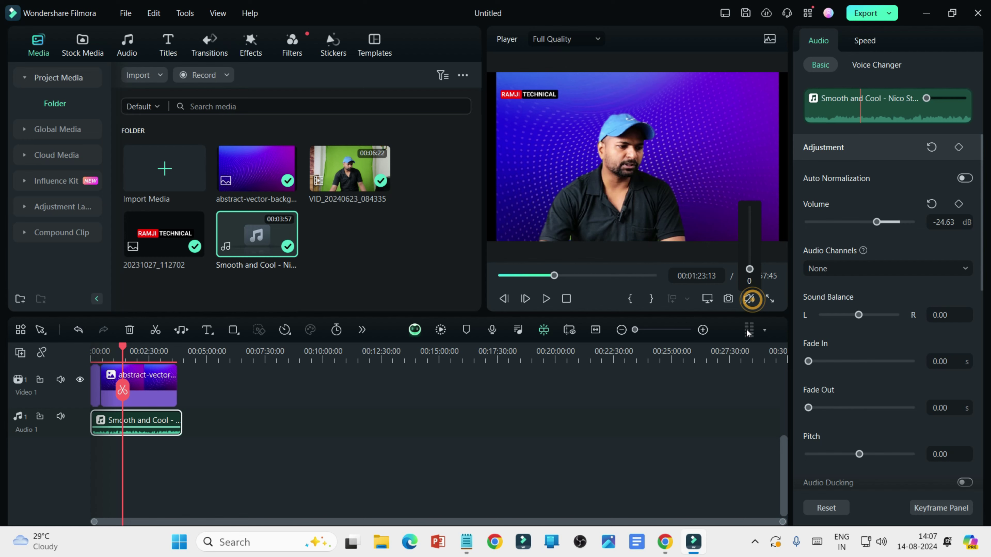
left_click(770, 300)
left_click(91, 522)
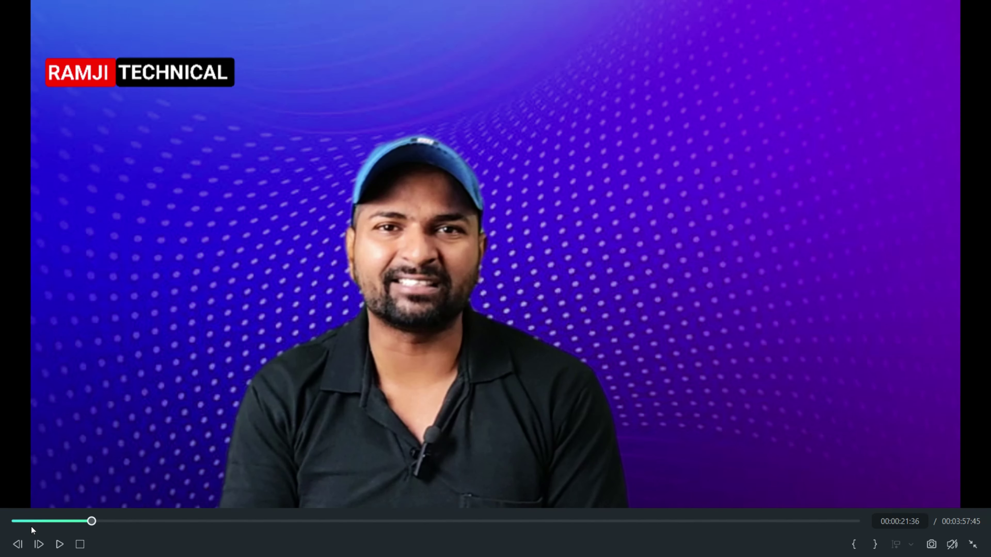
key("Escape")
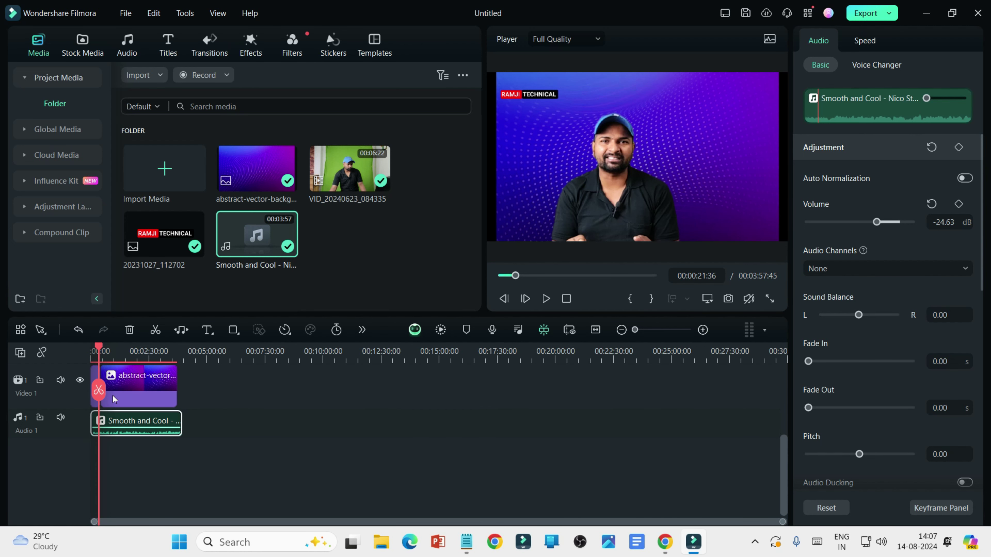
- Split the Smooth and Cool music at 00:03:44:02, where the video ends, and delete the remaining piece
left_click(135, 353)
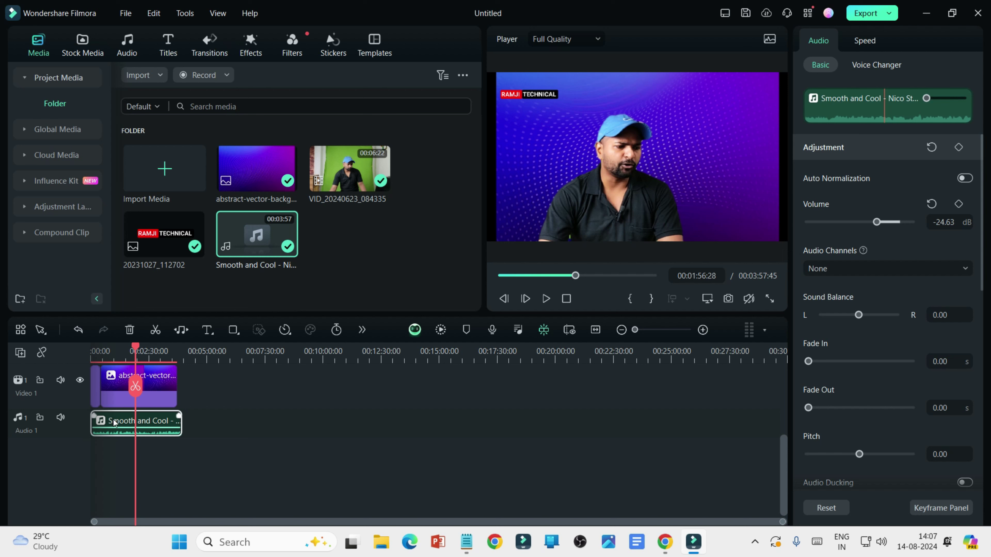
left_click(290, 252)
scroll(135, 388, "up", 3)
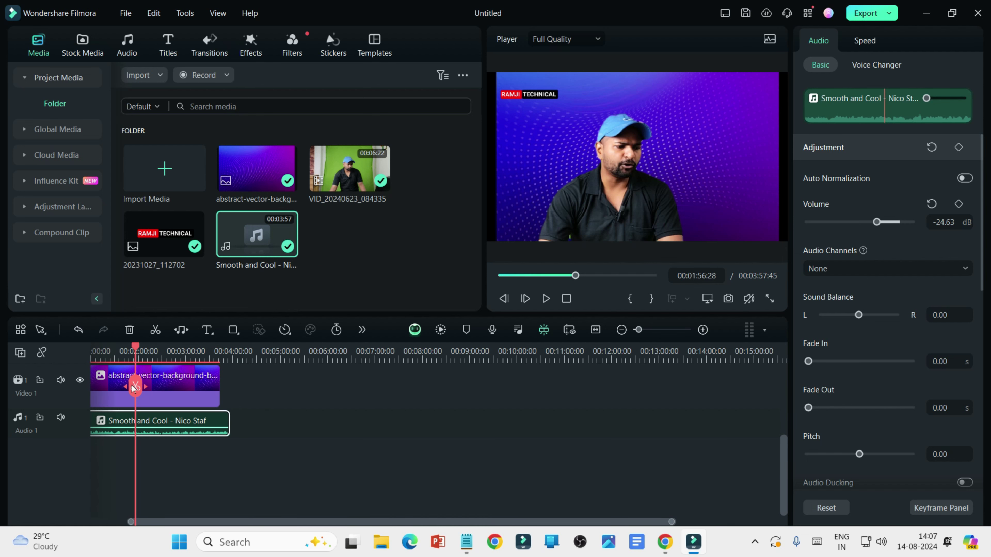
left_click_drag(133, 386, 201, 376)
scroll(229, 388, "up", 2)
scroll(226, 380, "up", 4)
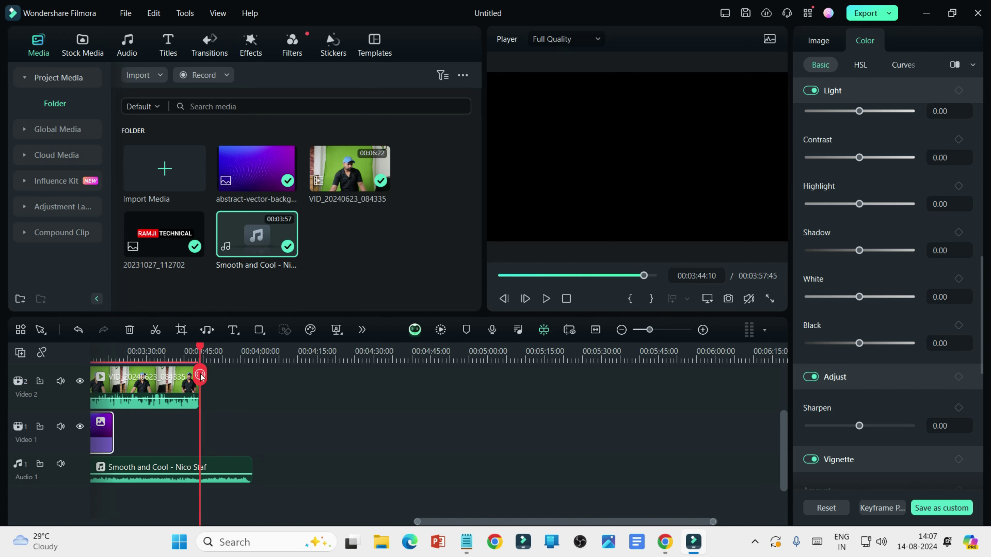
left_click(199, 375)
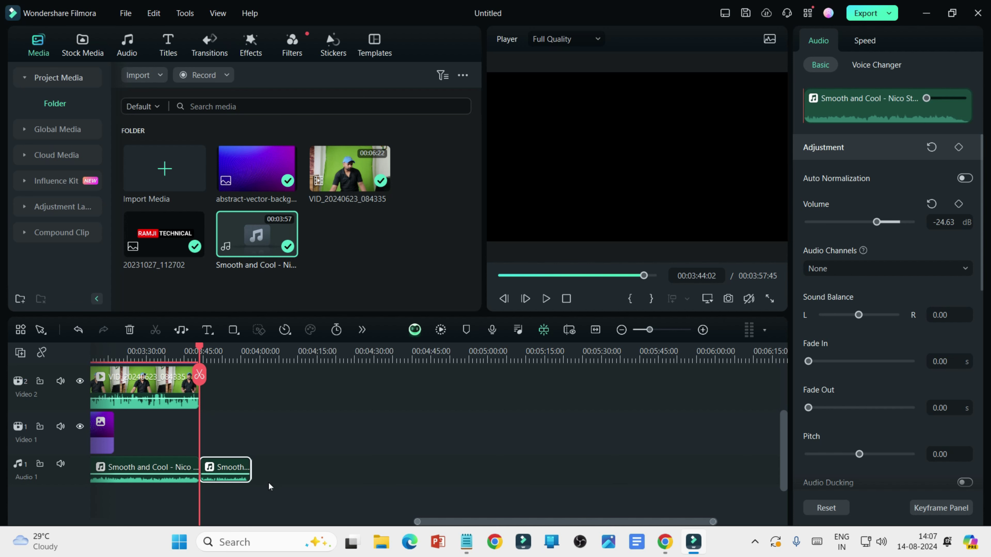
key("Delete")
- Split the VID_20240623_084335 clip on the Video 2 track at 00:00:39:05
left_click(102, 434)
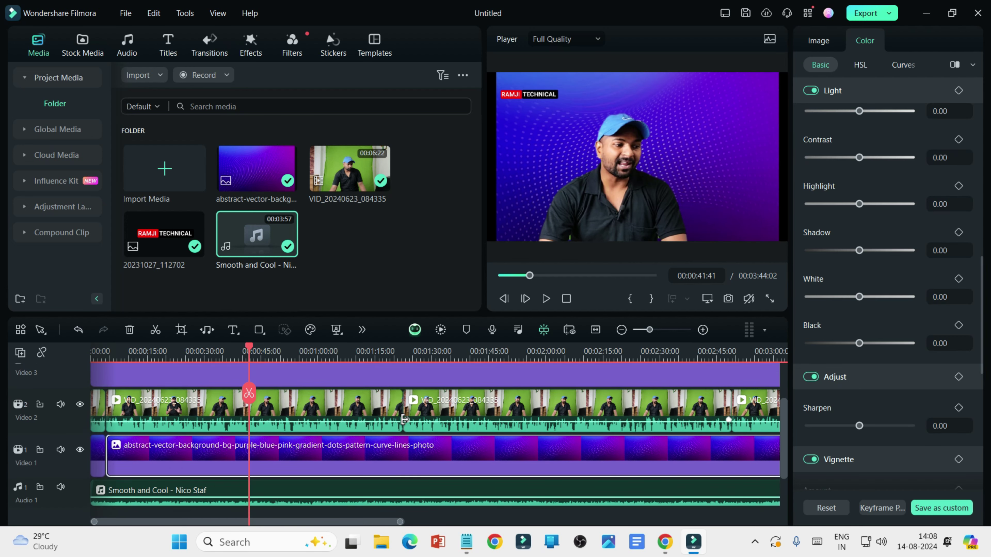
scroll(404, 420, "up", 2)
left_click(251, 429)
mouse_move(250, 388)
left_mouse_down()
mouse_move(321, 394)
mouse_move(239, 401)
left_mouse_up()
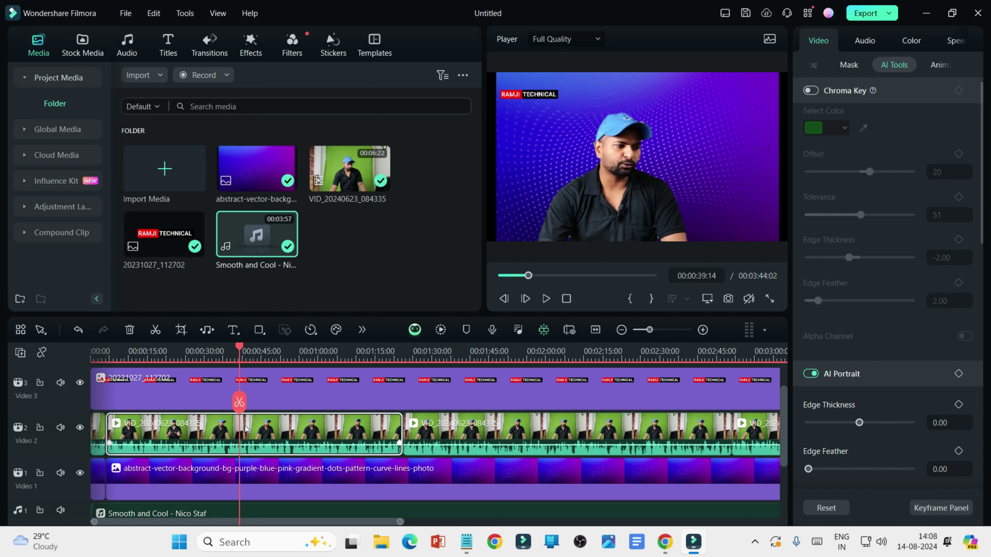
left_click(239, 401)
- Add Dissolve at the 00:00:39:05 cut on Video 2, Fade at the following cut and Warp Zoom 6 at the first, then preview from near the start
left_click(208, 49)
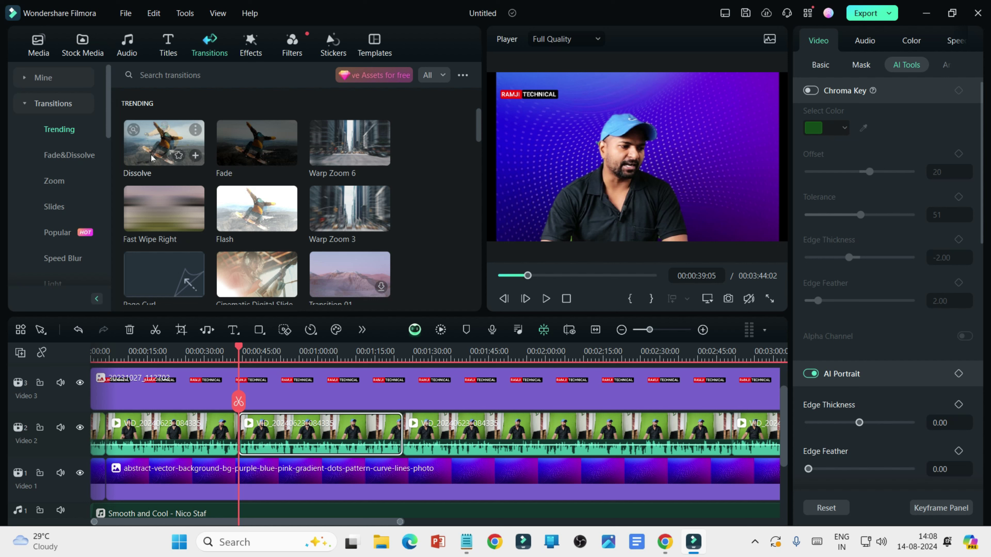
left_click_drag(149, 155, 238, 449)
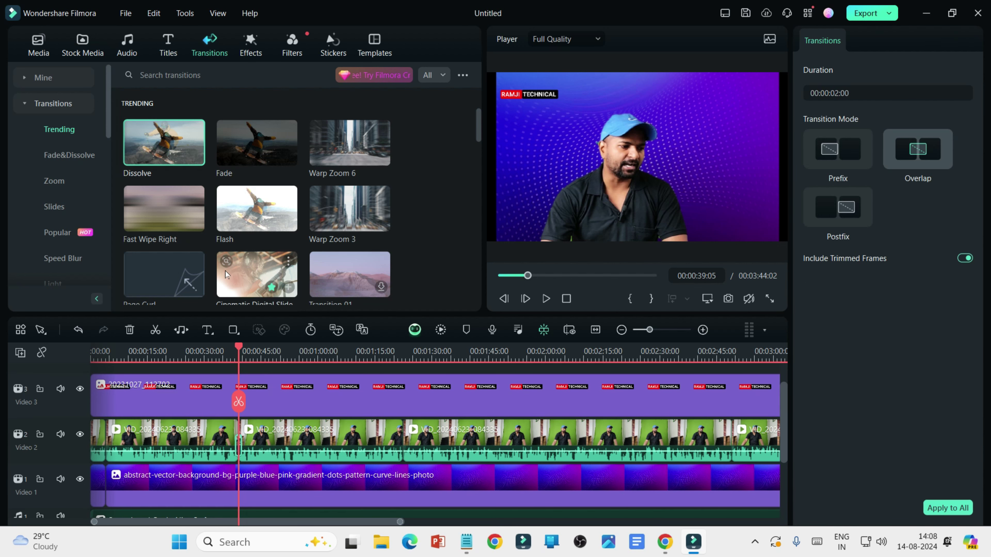
left_click_drag(257, 143, 405, 444)
left_click_drag(350, 142, 106, 443)
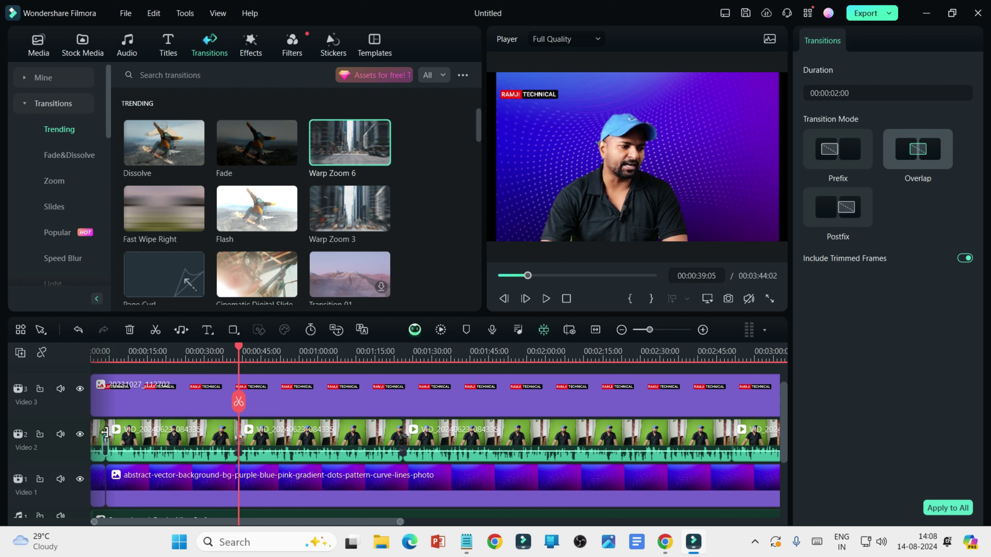
key("Home")
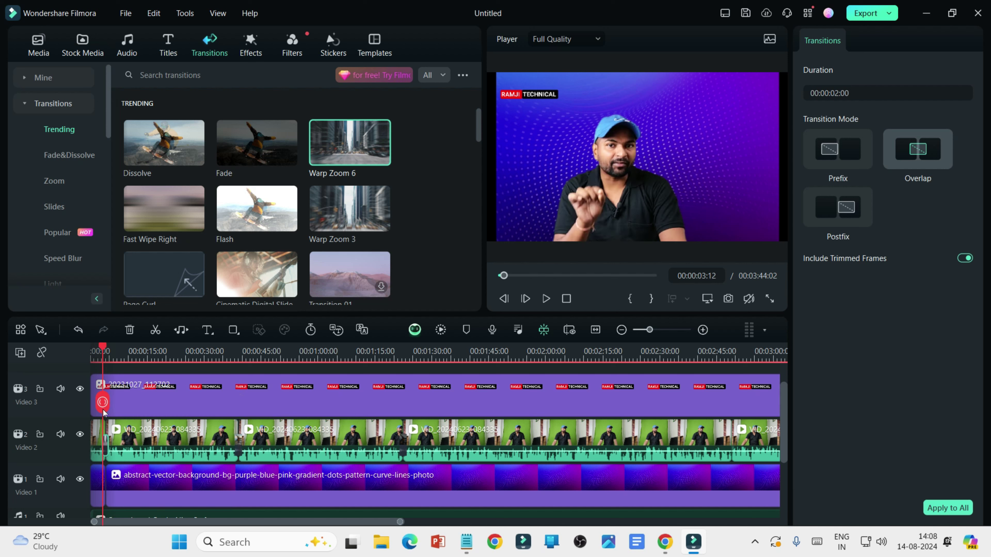
left_click(545, 300)
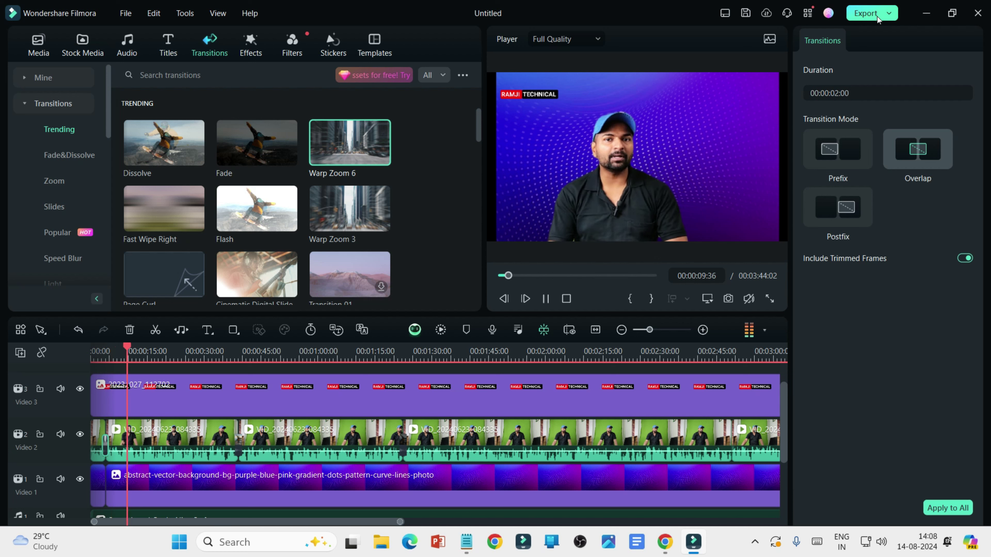
- Open the export settings and name the output file "youtube video green screen remove tips"
left_click(866, 14)
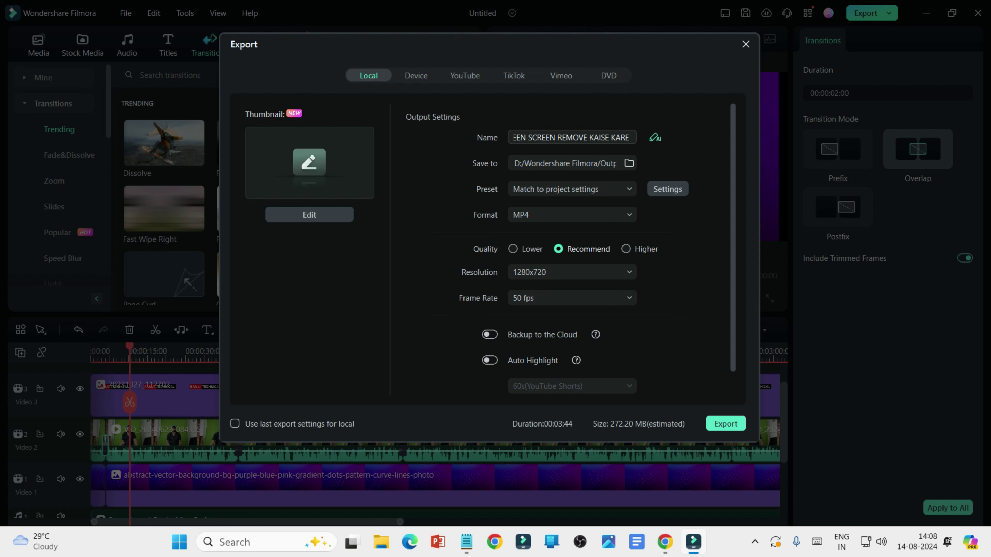
triple_click(576, 137)
key("BackSpace")
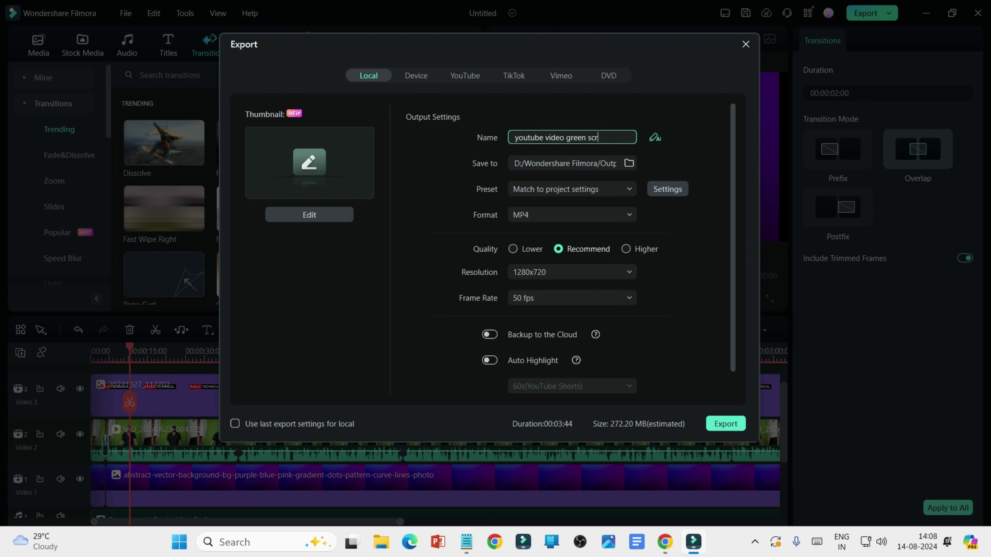
type("emove tips")
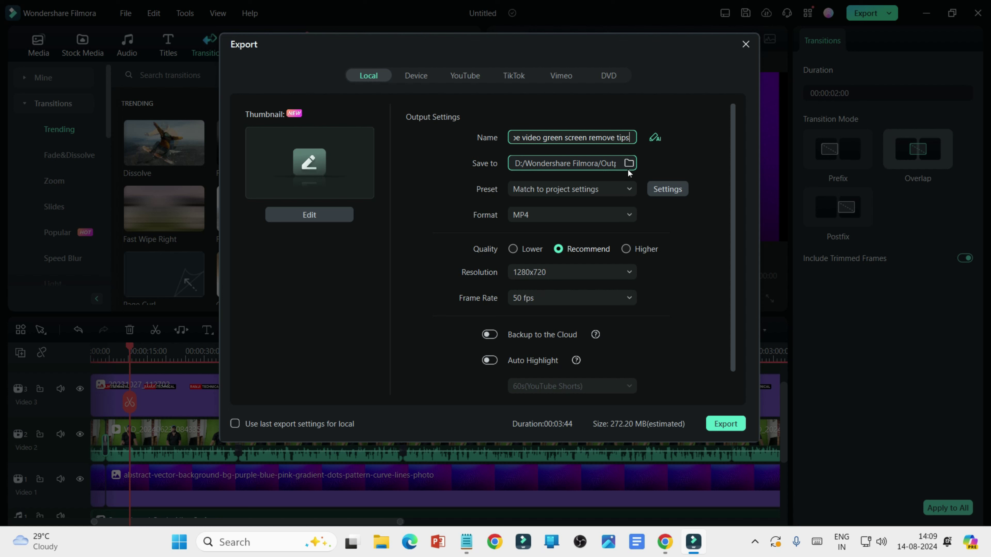
- Check the save folder, the preset choices and the remaining output settings for the local export
left_click(634, 164)
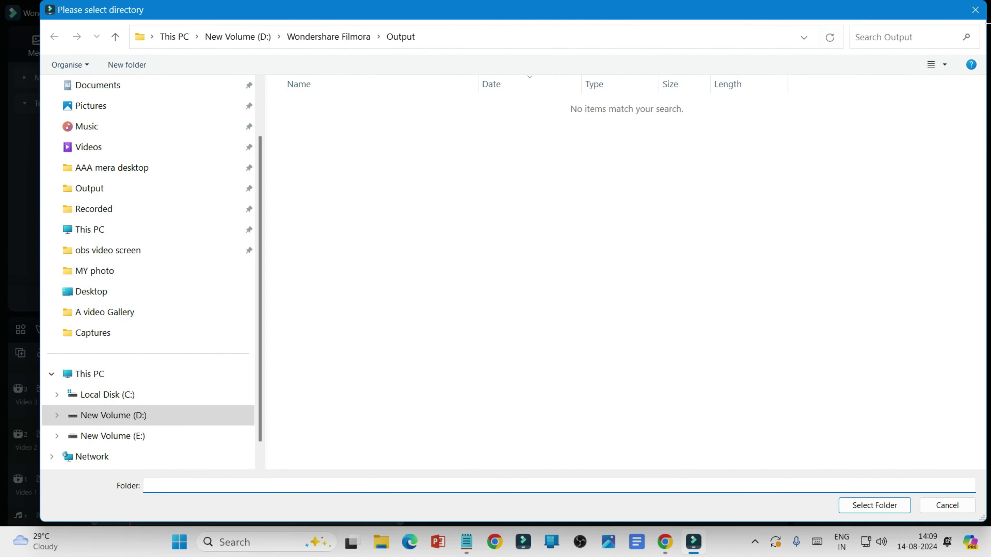
left_click(976, 10)
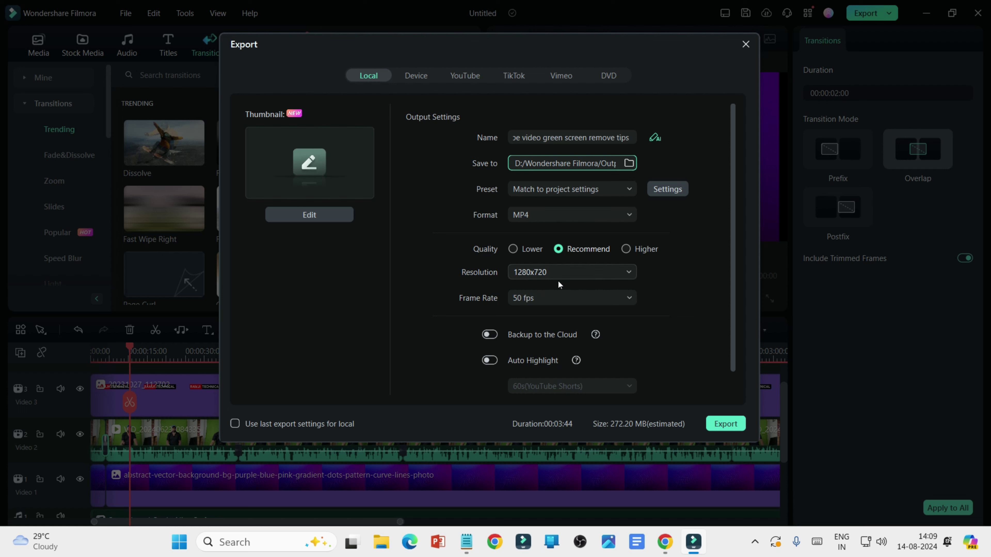
left_click(616, 191)
left_click(702, 208)
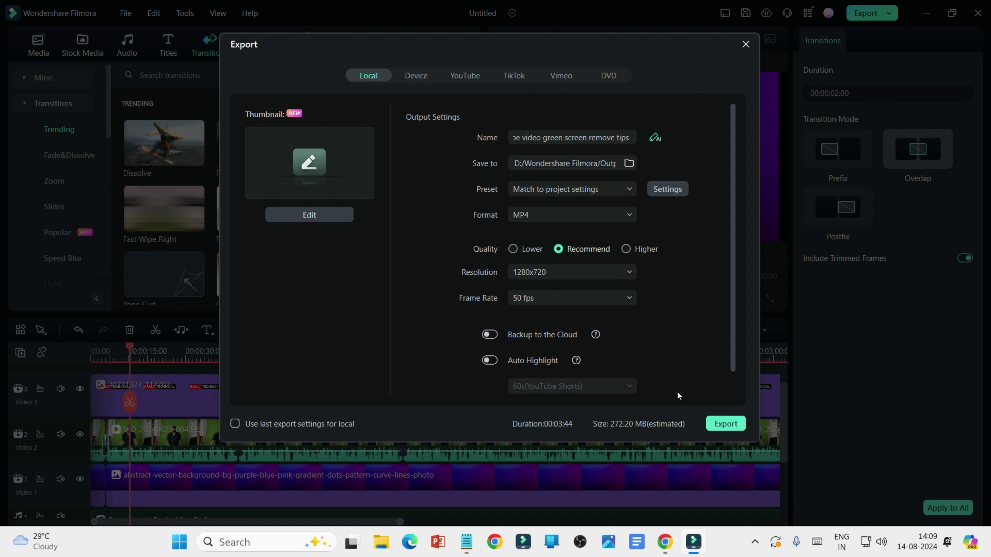
scroll(731, 393, "down", 2)
scroll(732, 392, "up", 2)
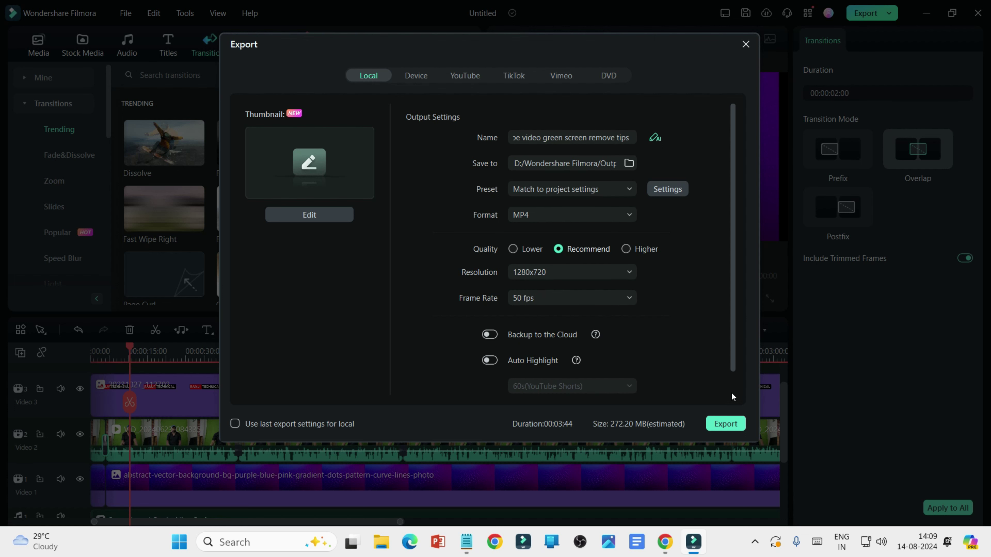